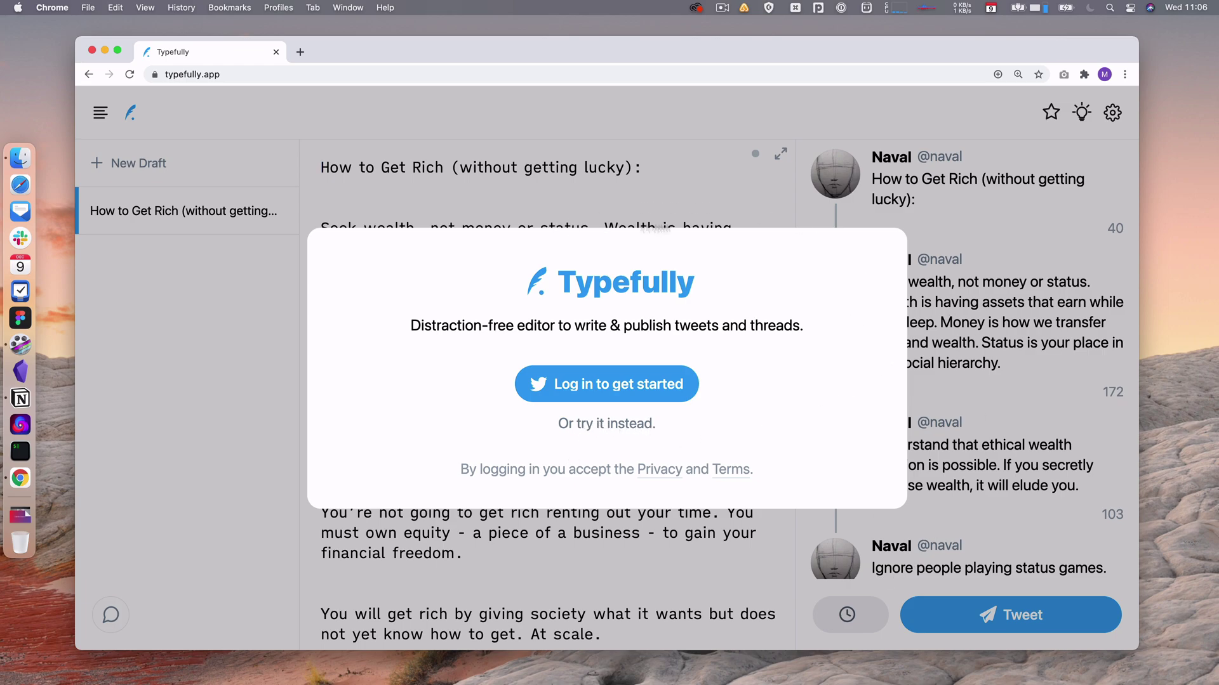
Step: Log in via 'Log in to get started' and authorize Typefully on the Twitter account
left_click(607, 386)
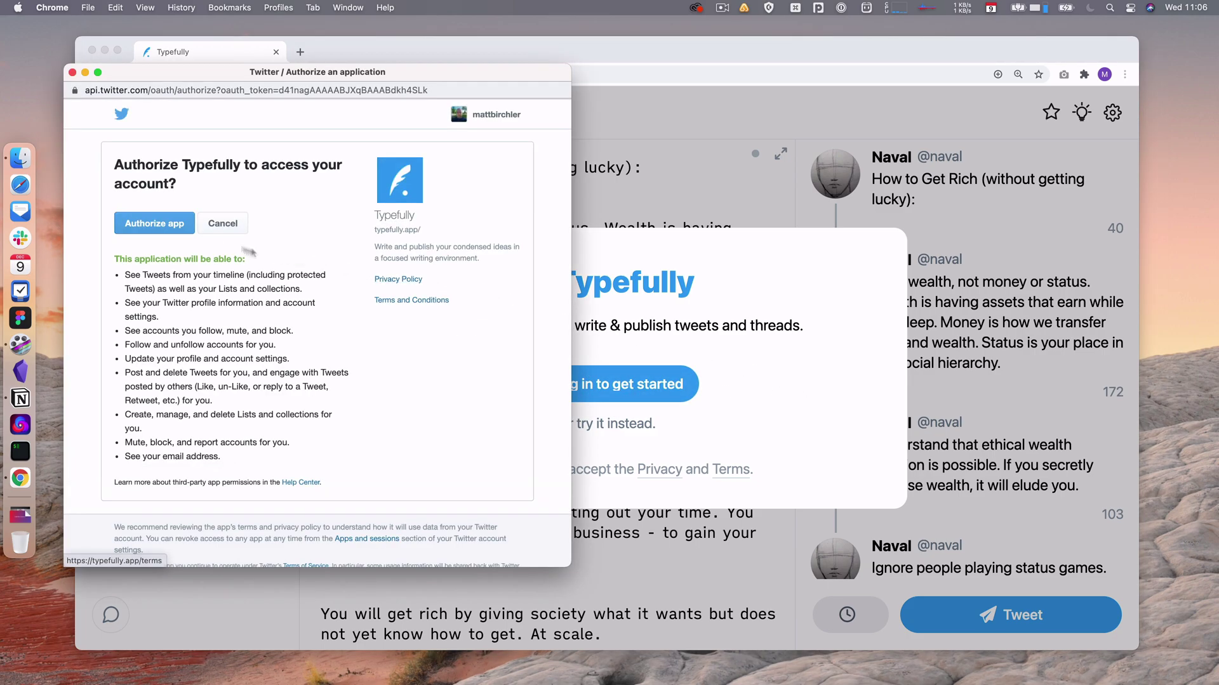
left_click(158, 224)
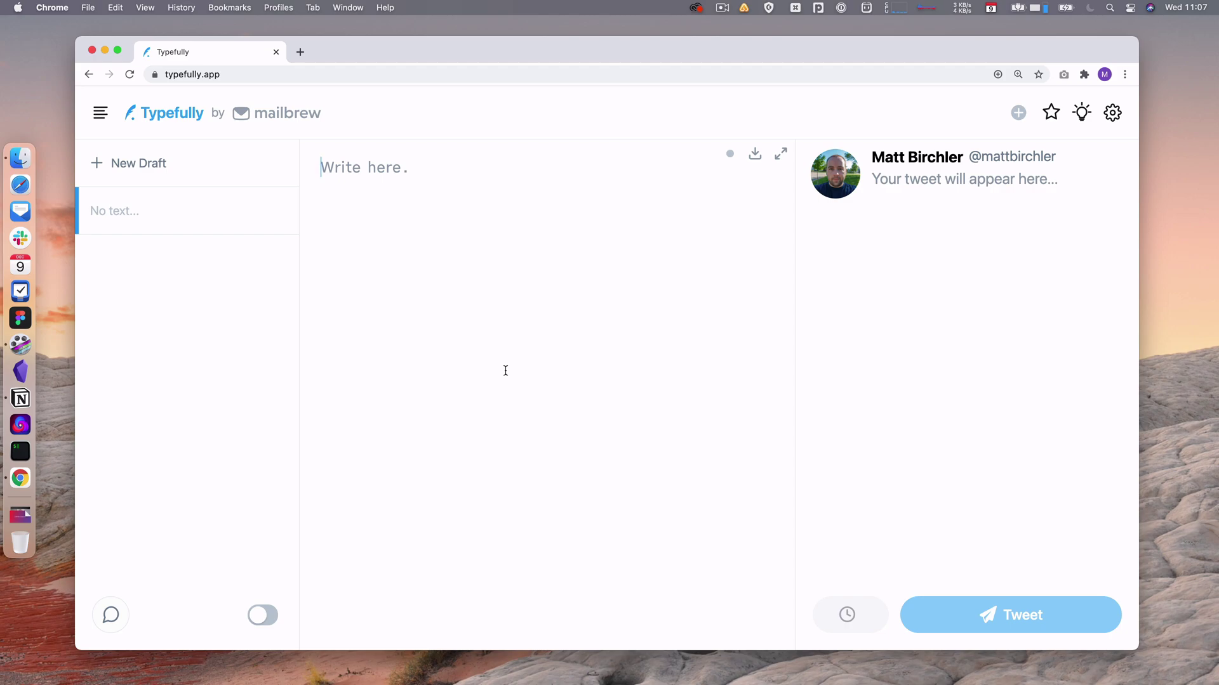
type("THis is a t")
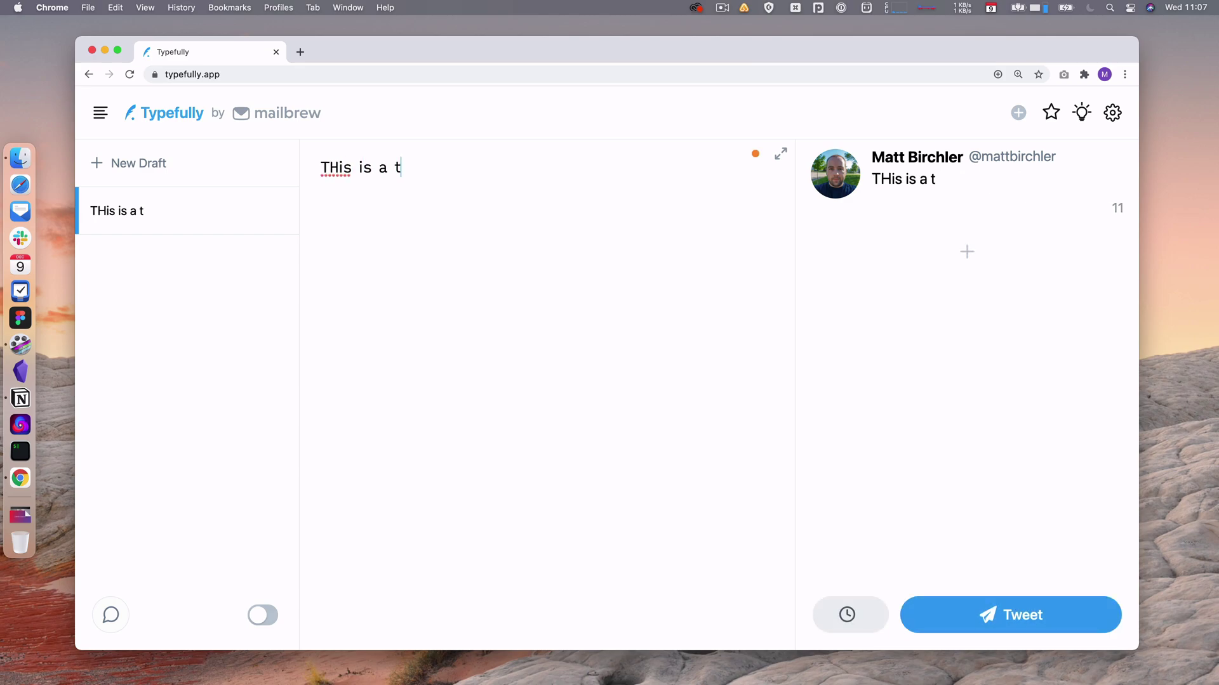
type("weet.")
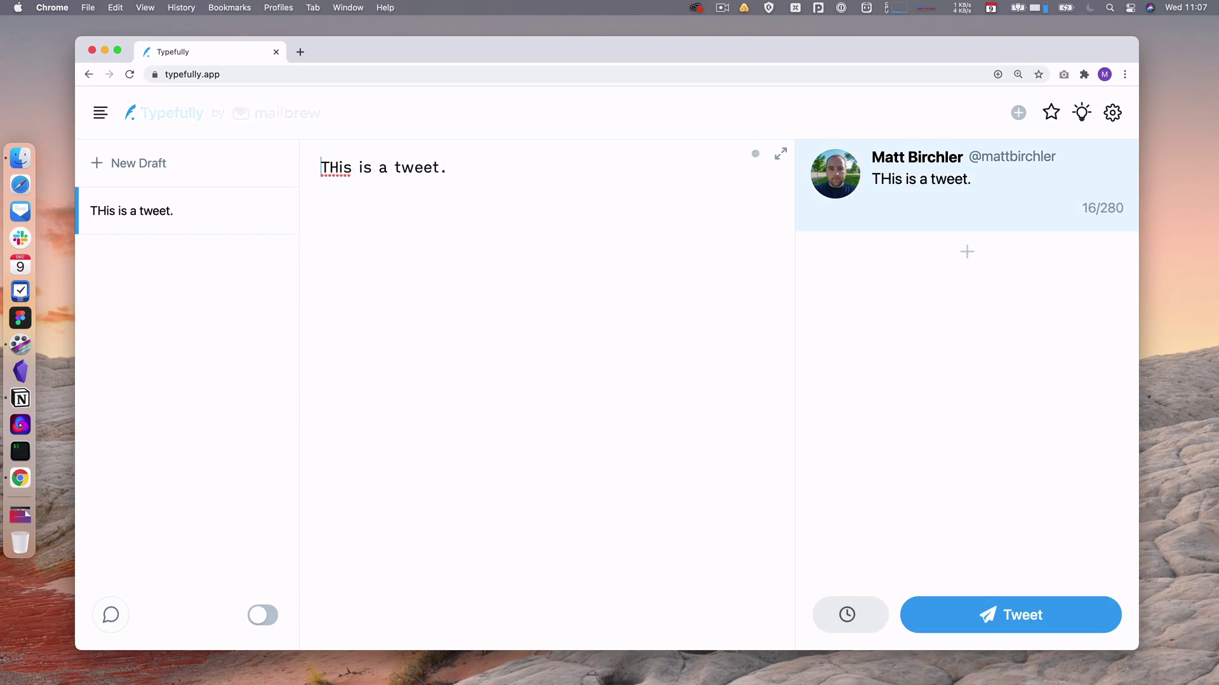
Step: Fix the 'THis' capitalisation in 'This is a tweet.' and start a second tweet 'This is another one.'
key("Right")
key("shift+Right")
type("h")
key("super+Right")
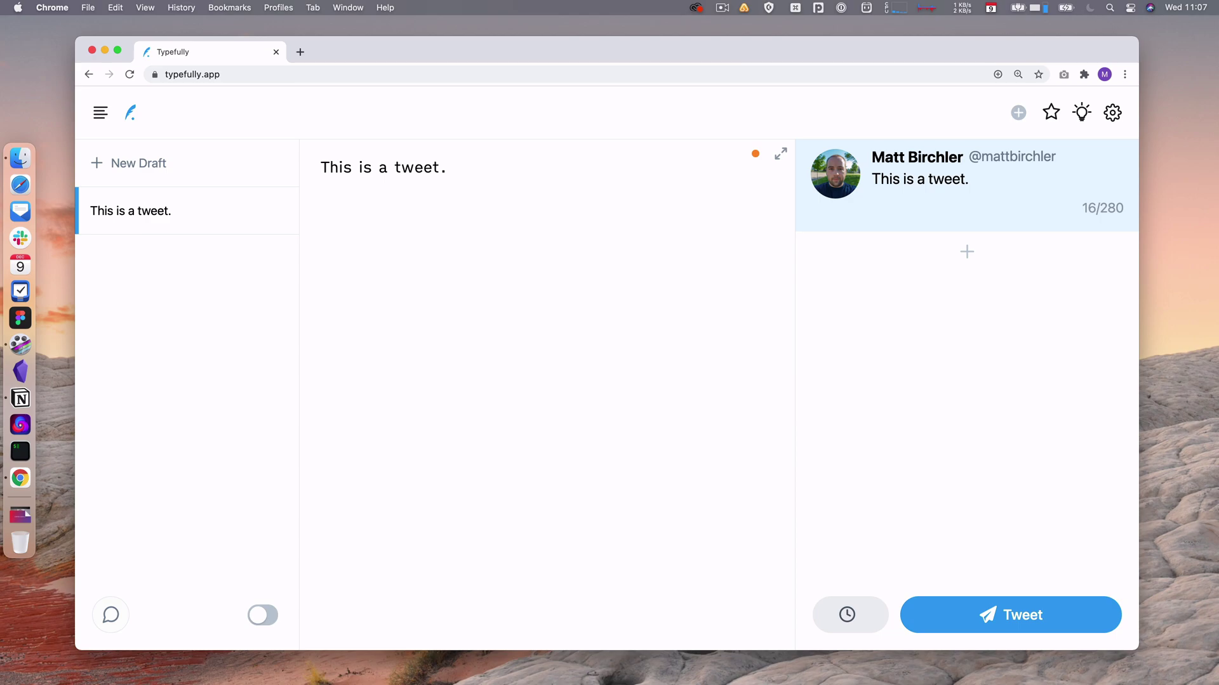
key("Return")
key("Return")
key("Return")
type("This i")
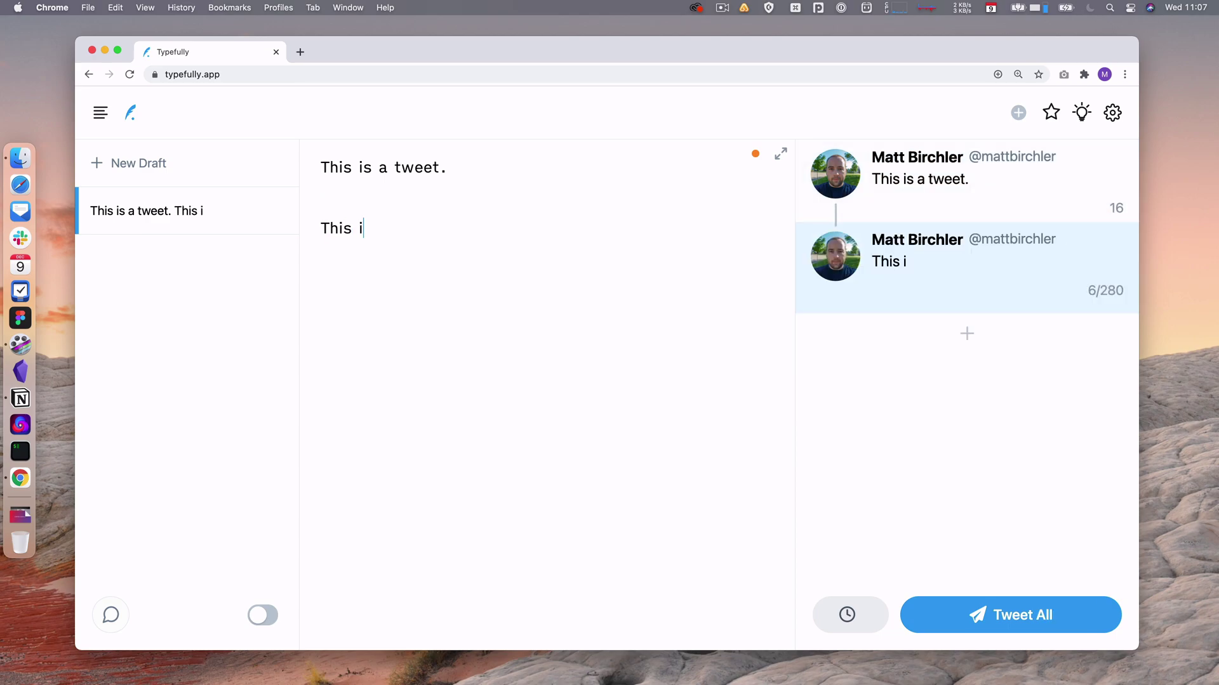
type("s another one.")
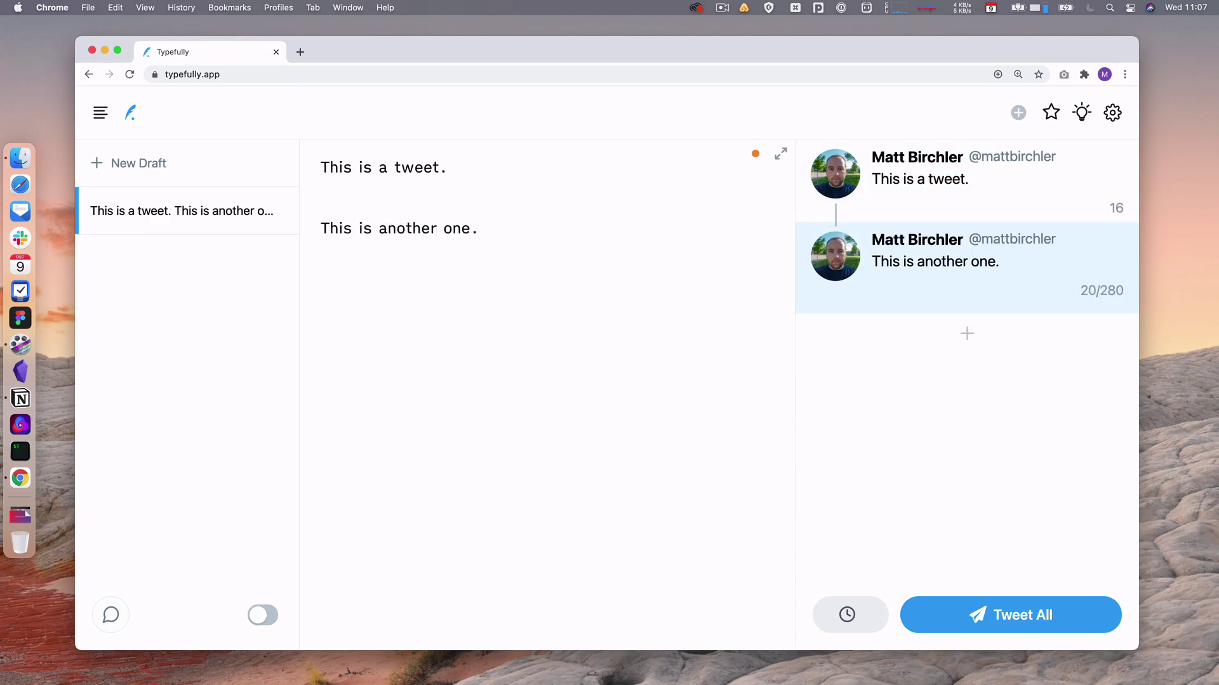
Step: Add two extra lines inside the first tweet of the thread
key("super+Left")
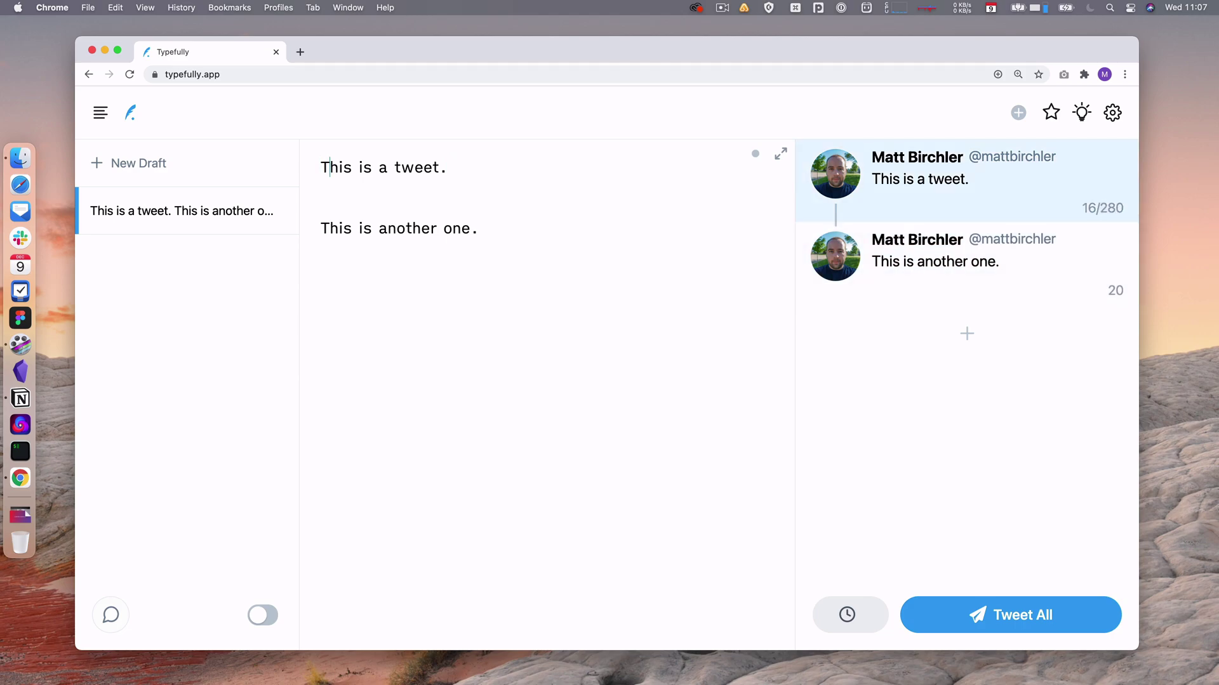
key("Return")
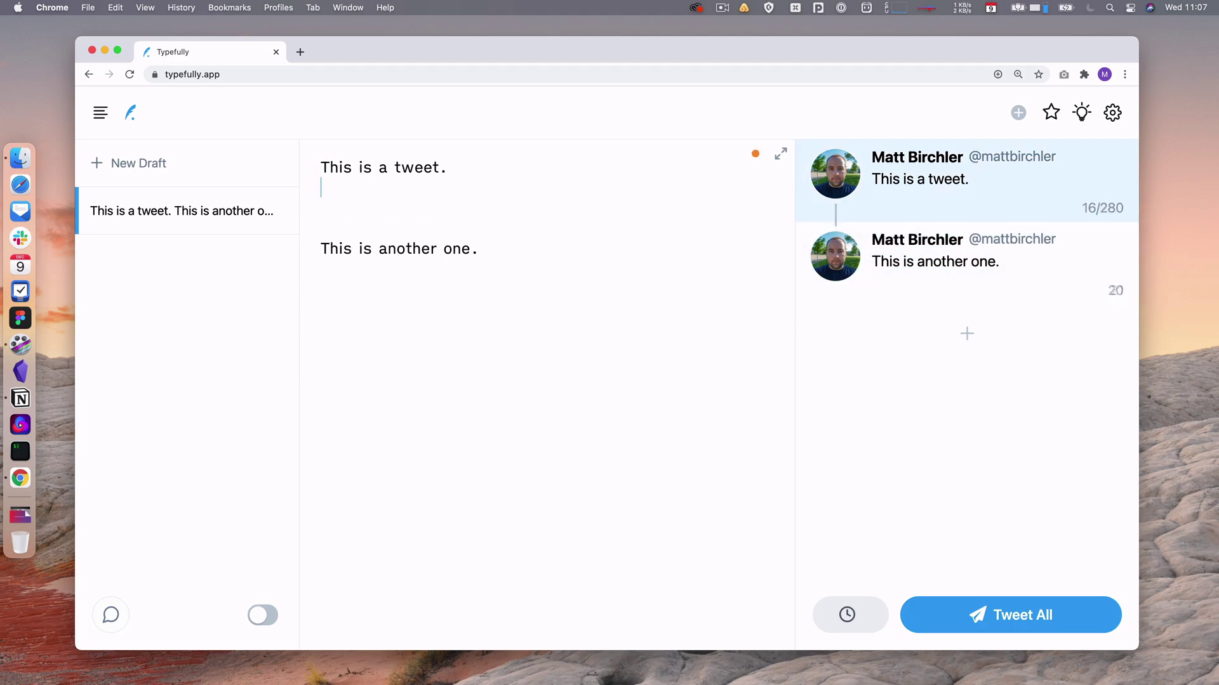
key("Return")
type("rwgragawer")
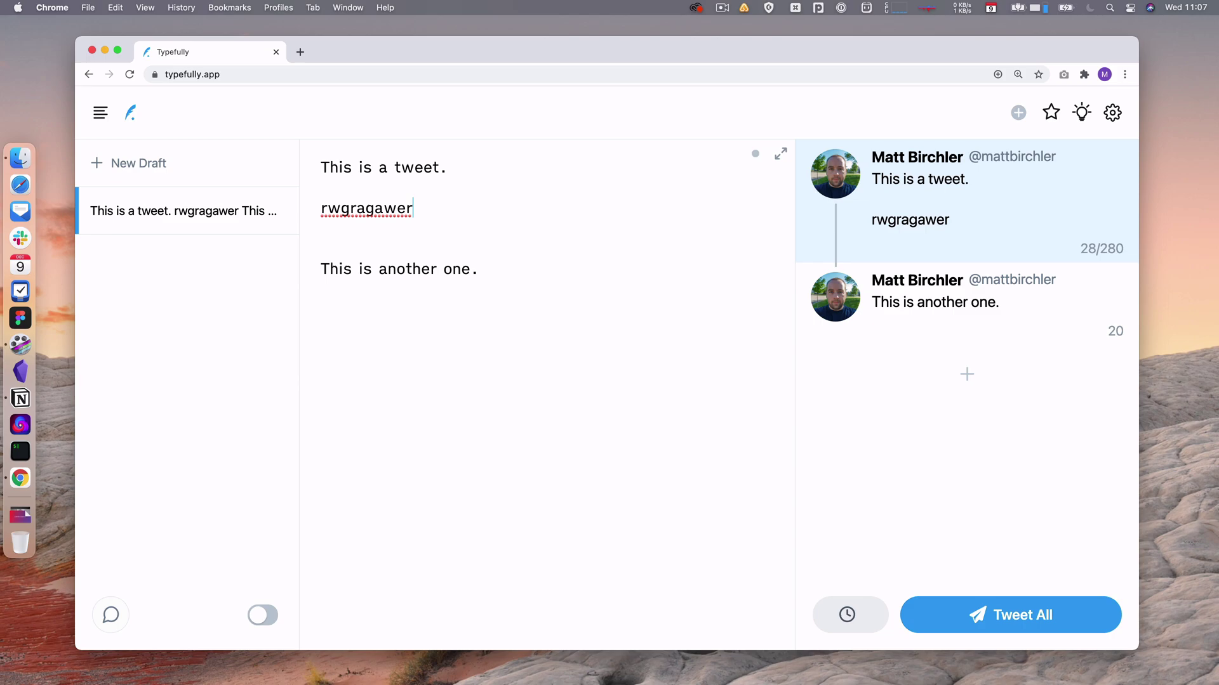
key("Return")
type("grersgsg")
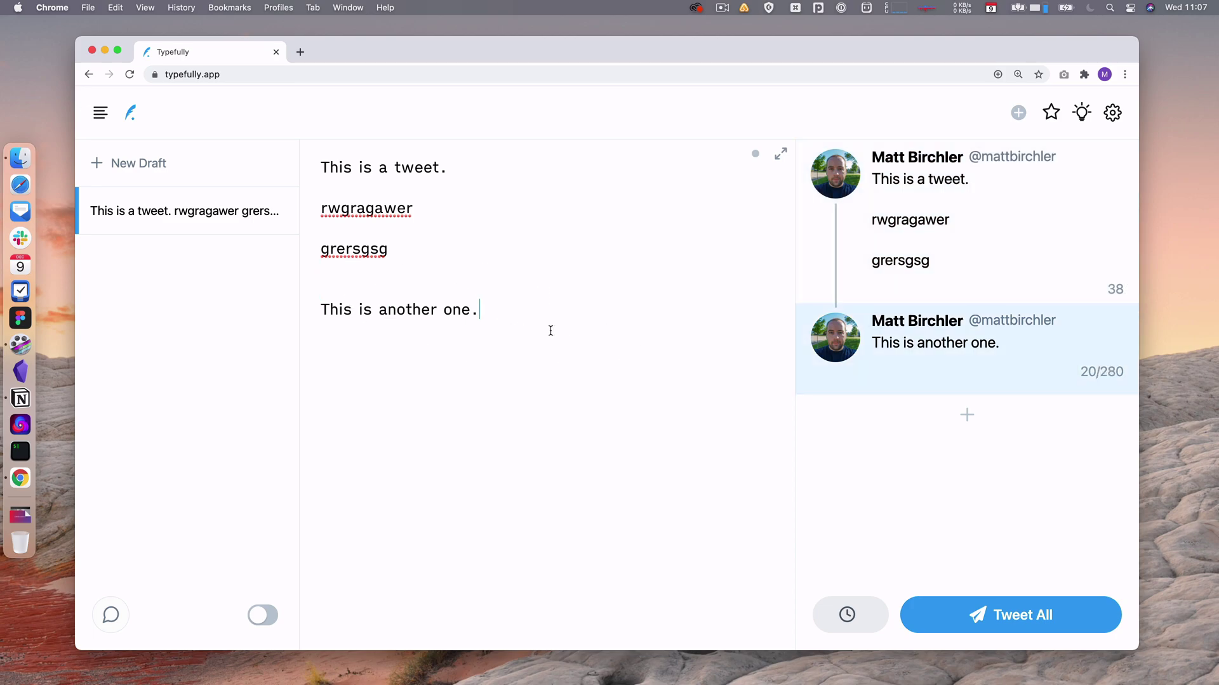
Step: Add a third tweet reading 'eagregarrg' and leave the caret after it
left_click(965, 414)
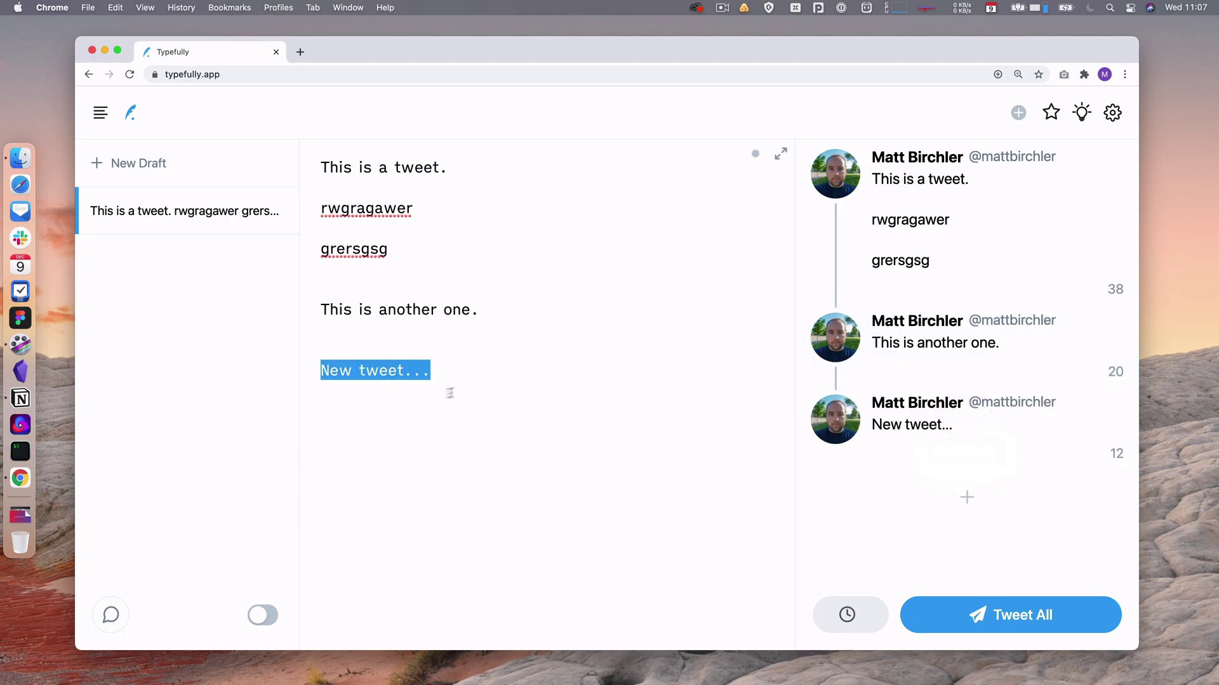
type("eagregarrg")
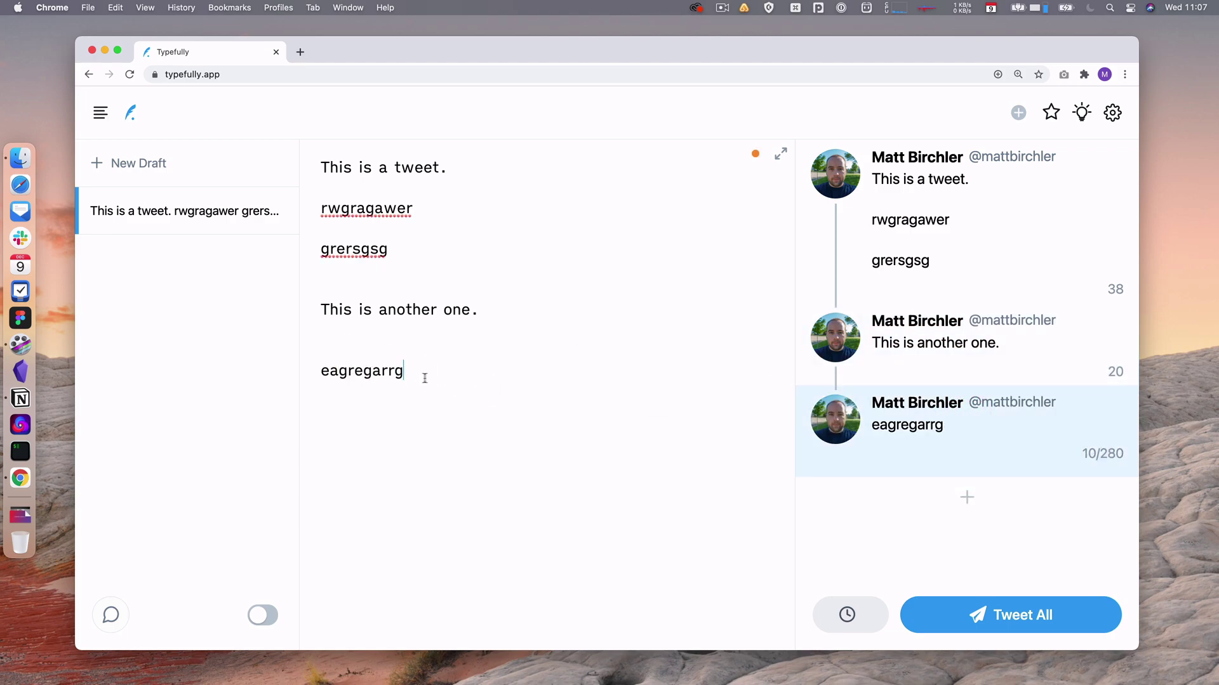
left_click_drag(422, 377, 266, 143)
left_click(452, 368)
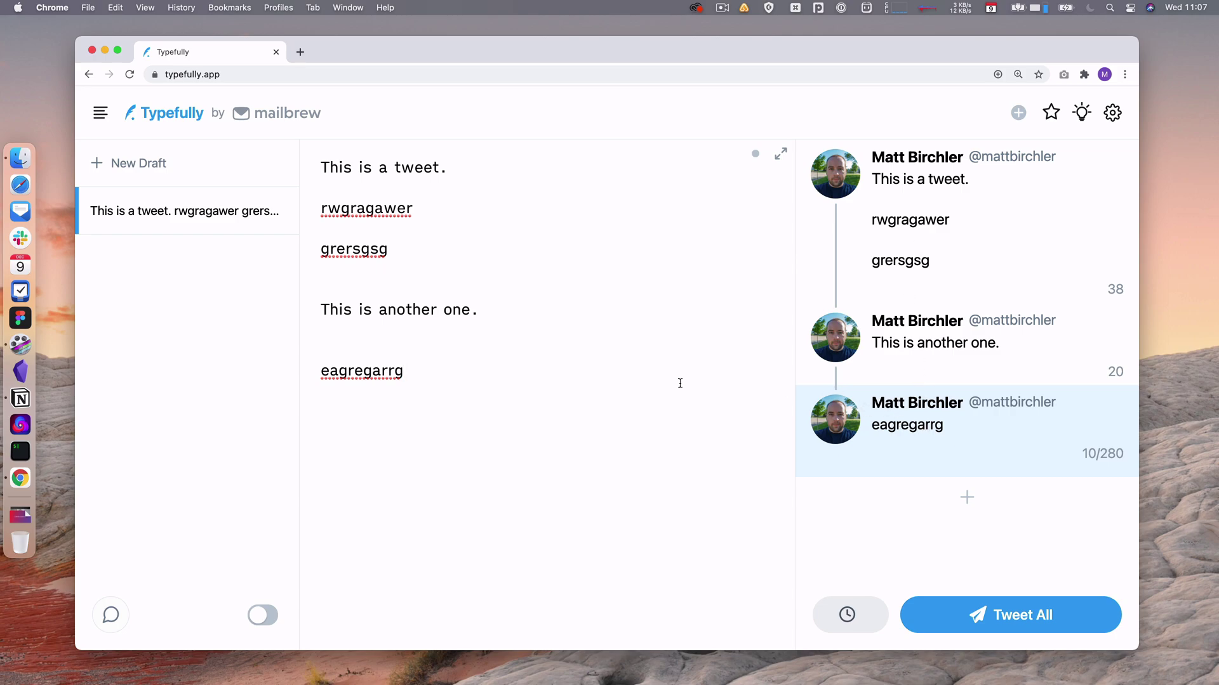
left_click(782, 153)
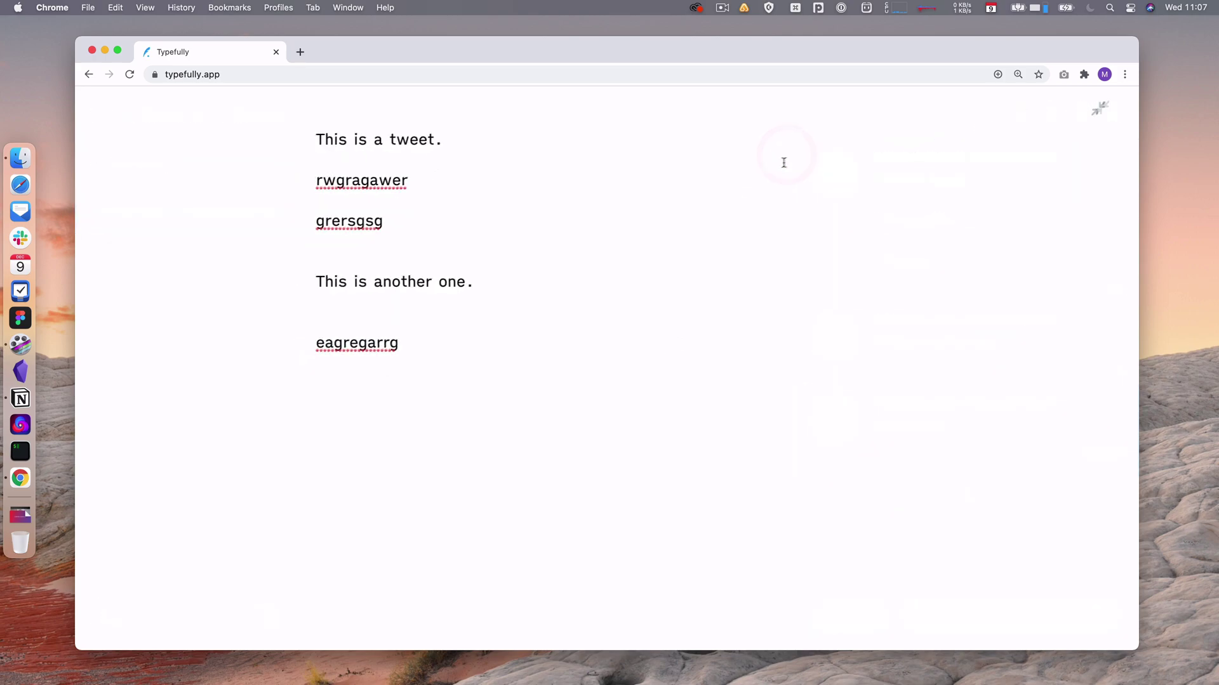
left_click(429, 348)
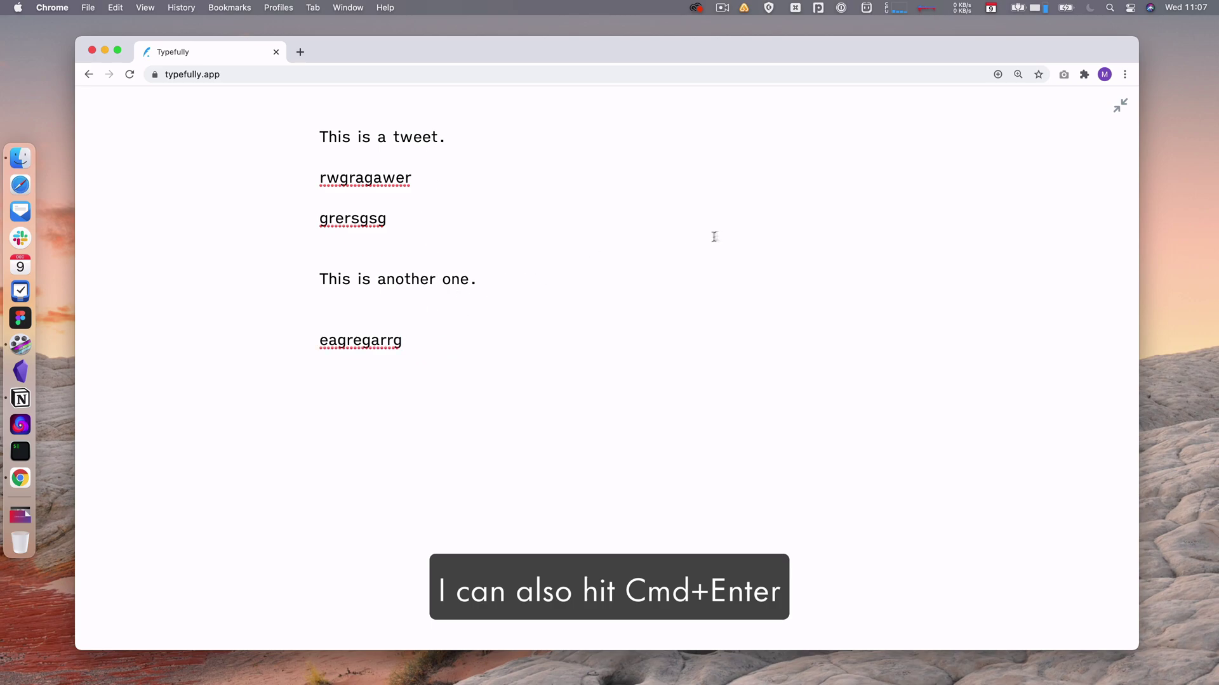
left_click(1119, 107)
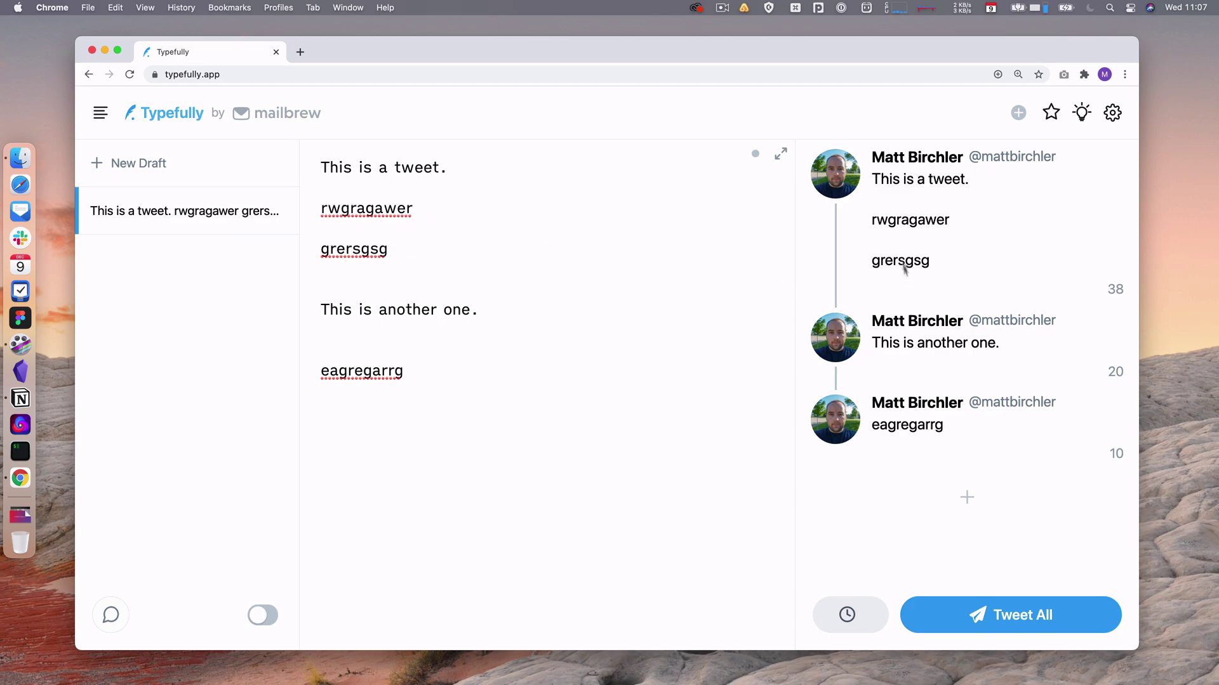
Step: Extend the third tweet with more text up to 72 of 280 characters
left_click(418, 371)
type("tghs")
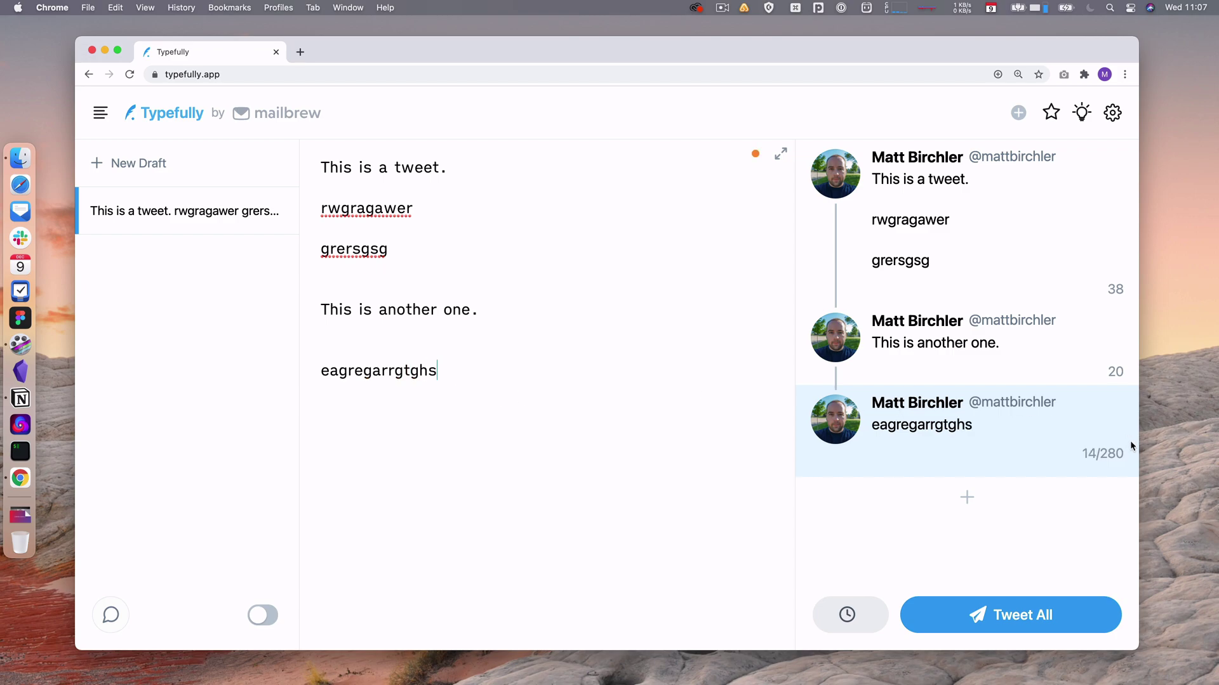
type("rgdrbfdfdxgbdrbzdgvzrgv")
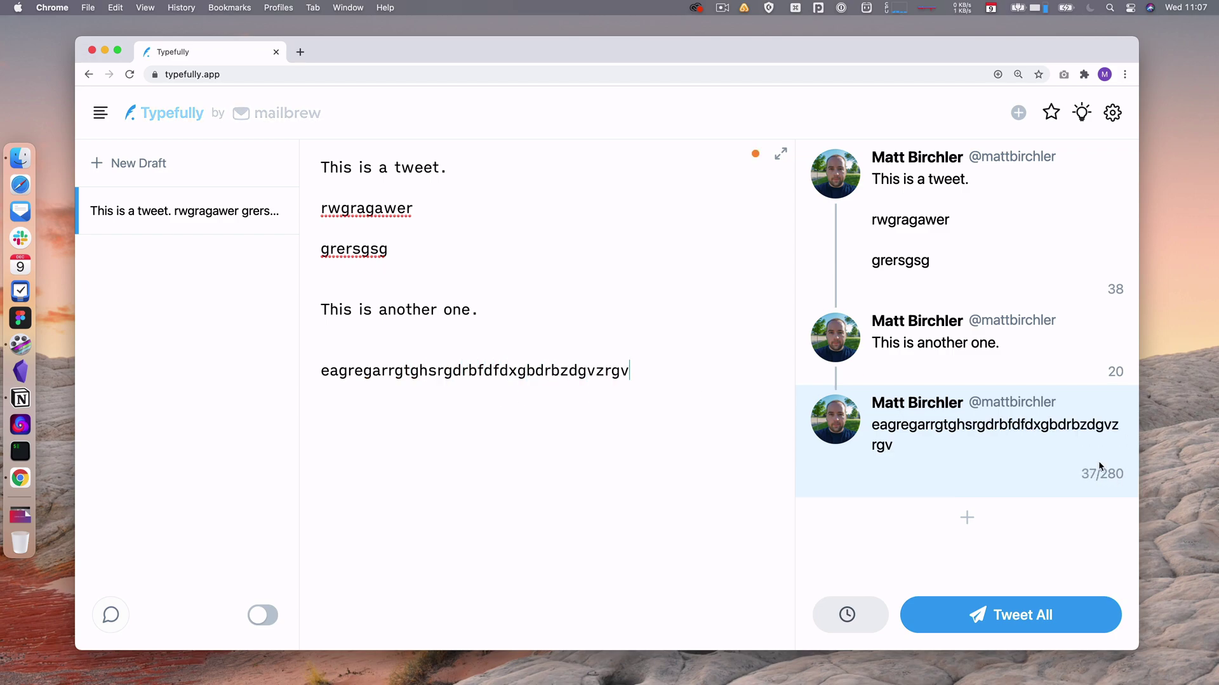
type("zrgrzdgdzrgvfzdgbfgrr")
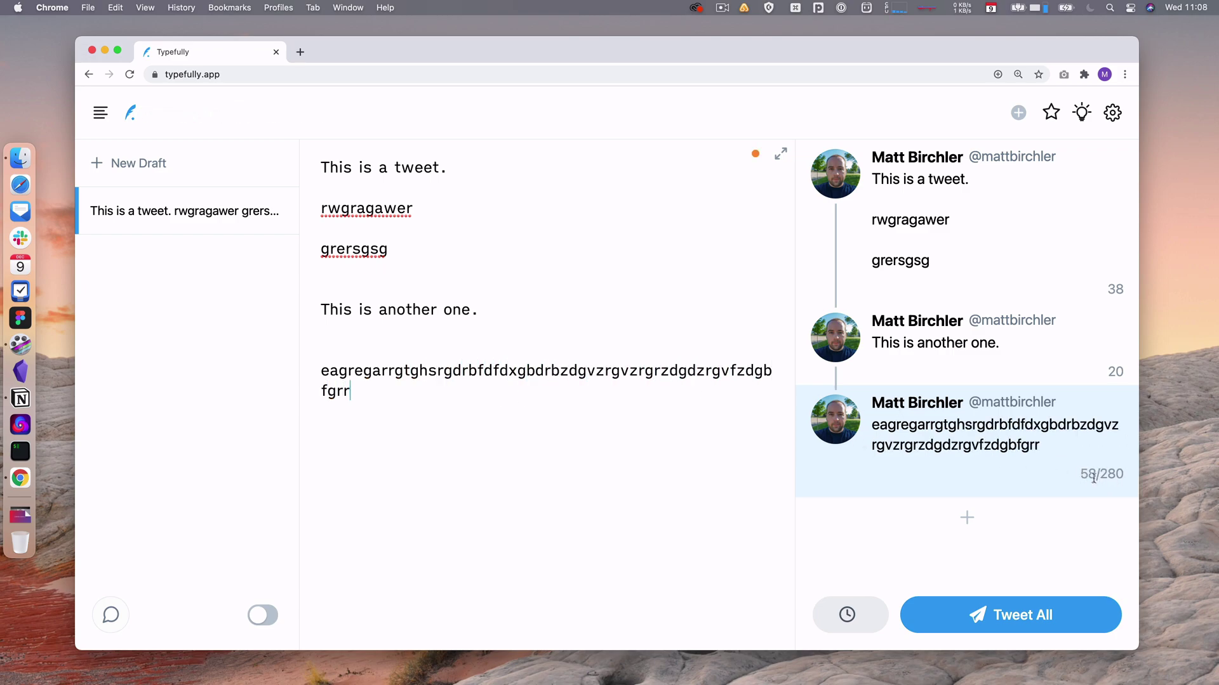
type("ggrdgdrgrdzrgr")
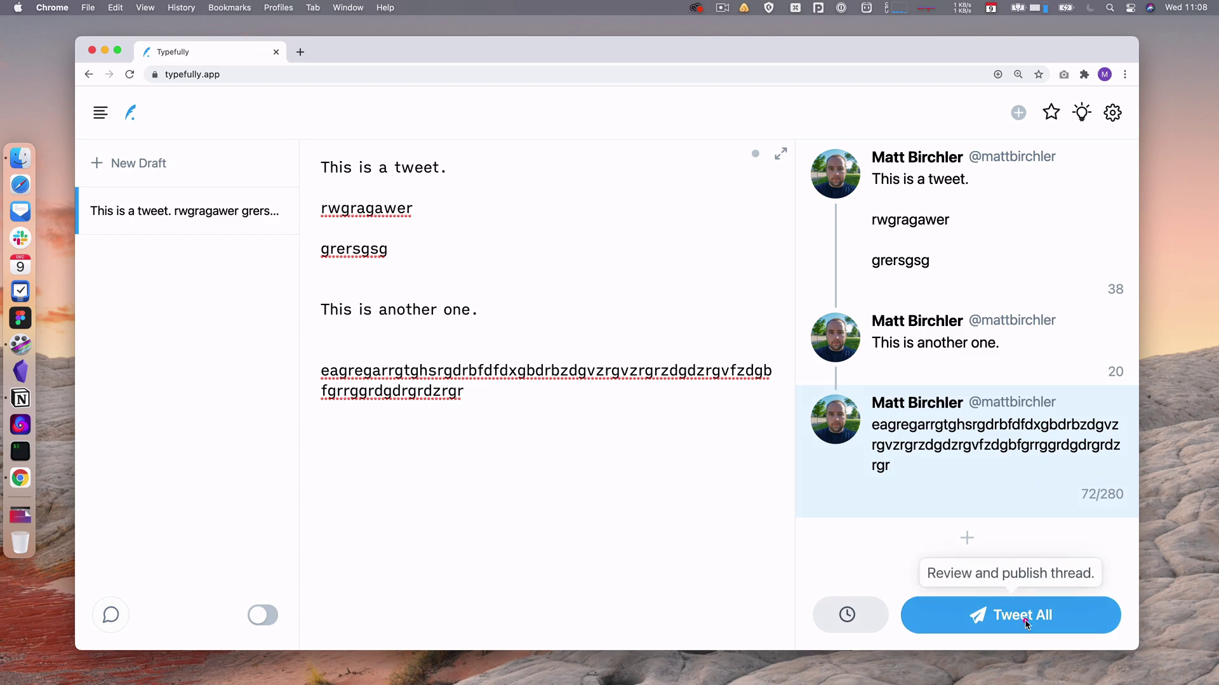
Step: Review the Publish thread confirmation, dismiss it, and move on to 'Schedule for later'
left_click(1001, 624)
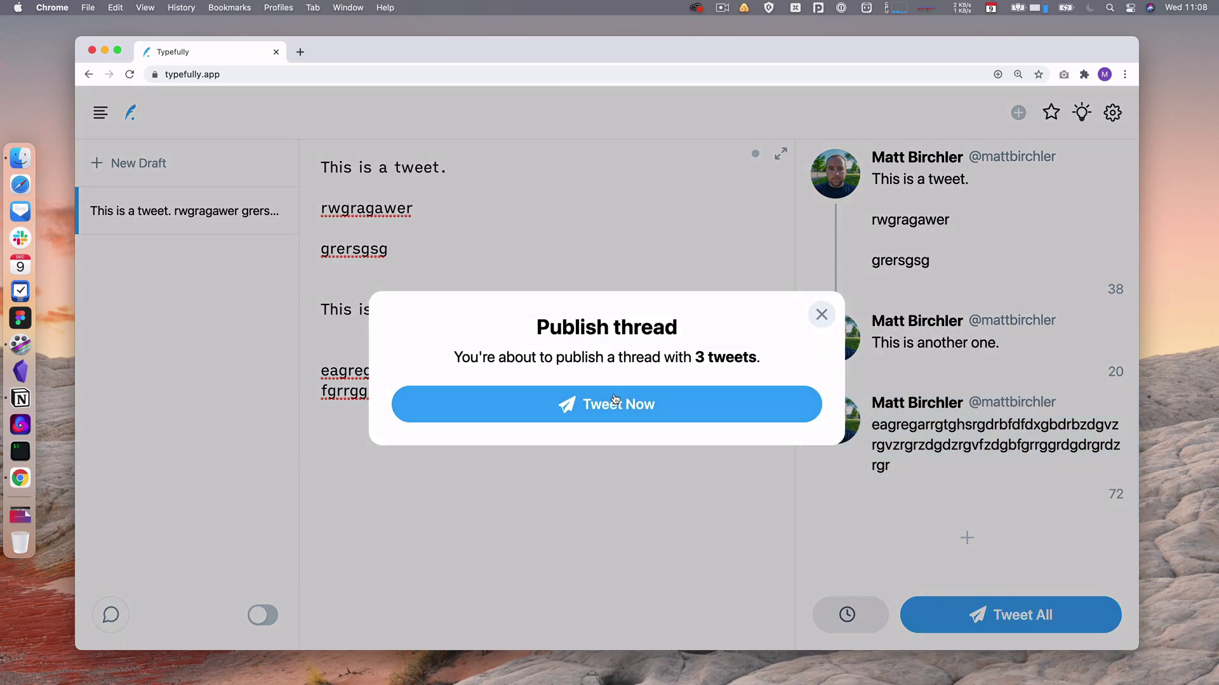
left_click(821, 316)
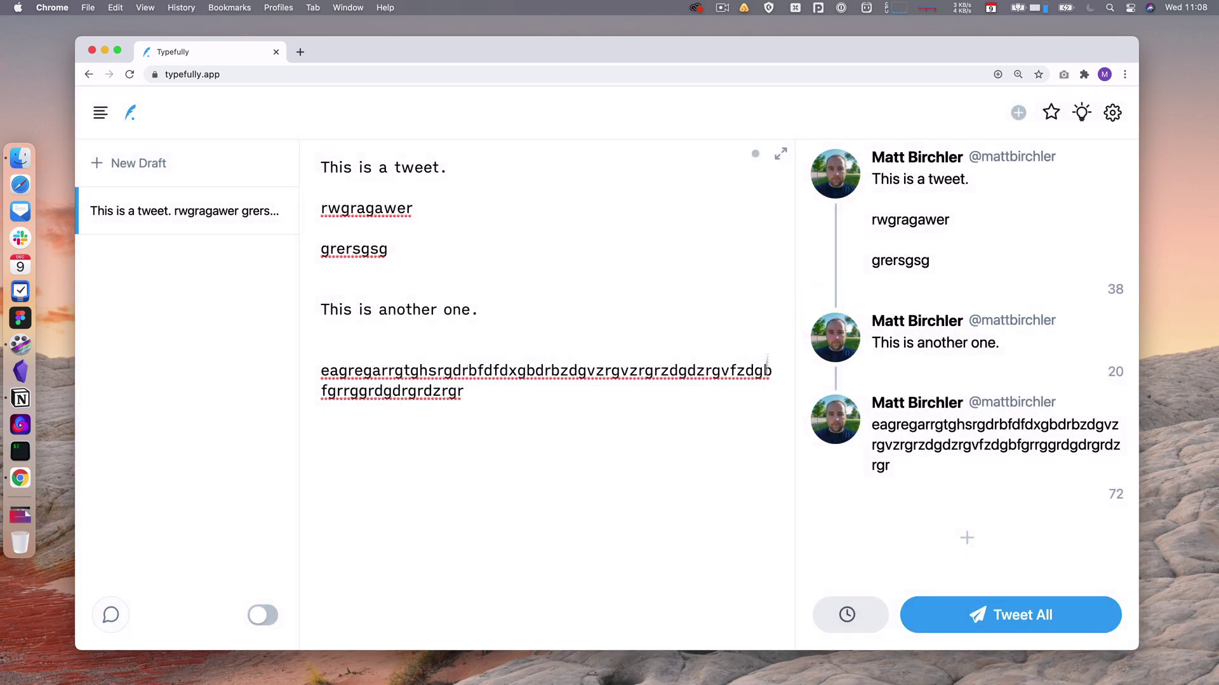
left_click(511, 403)
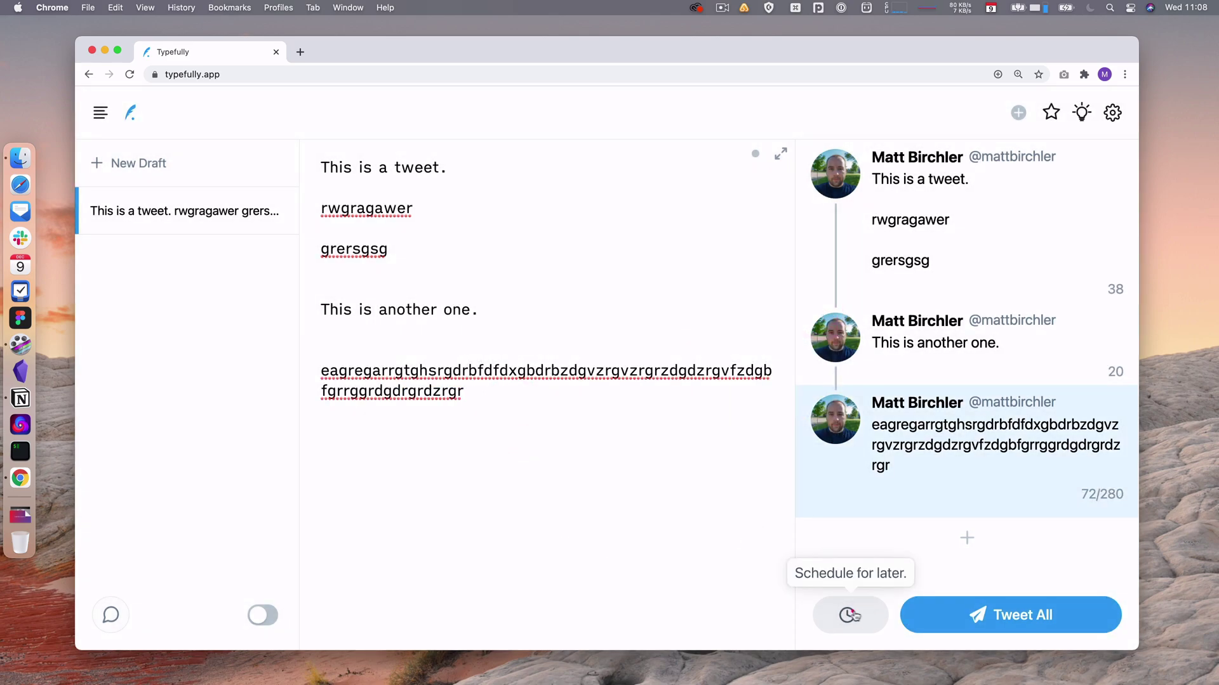
left_click(847, 615)
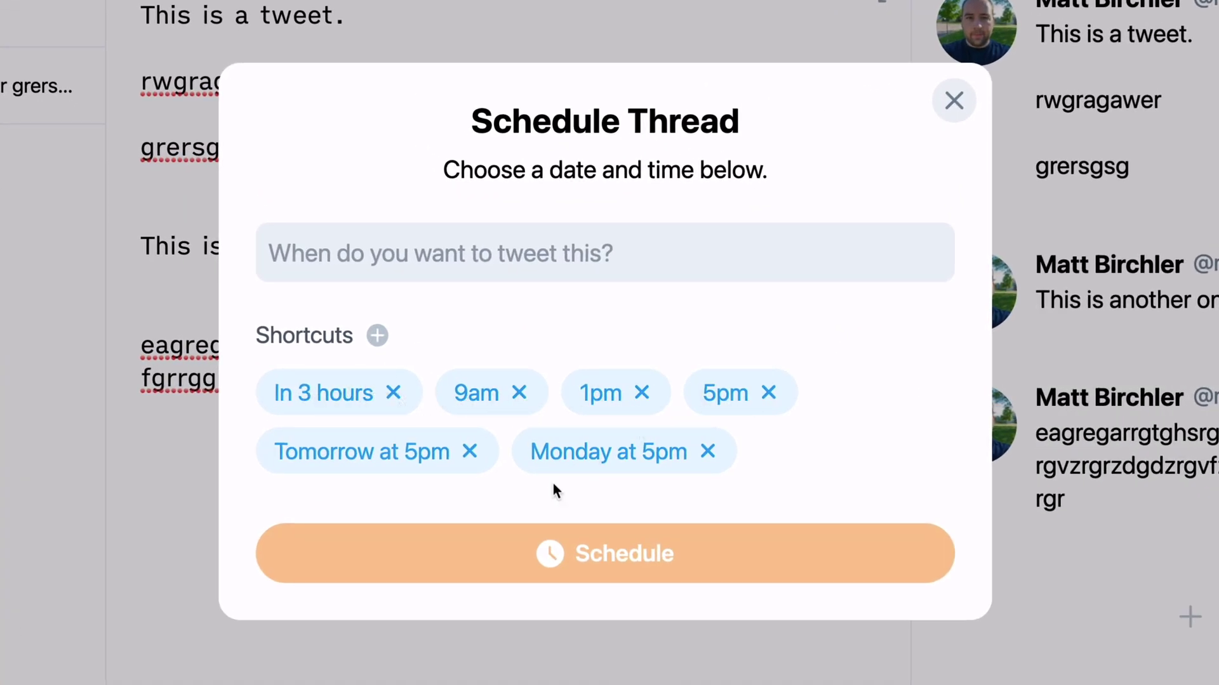
left_click(390, 264)
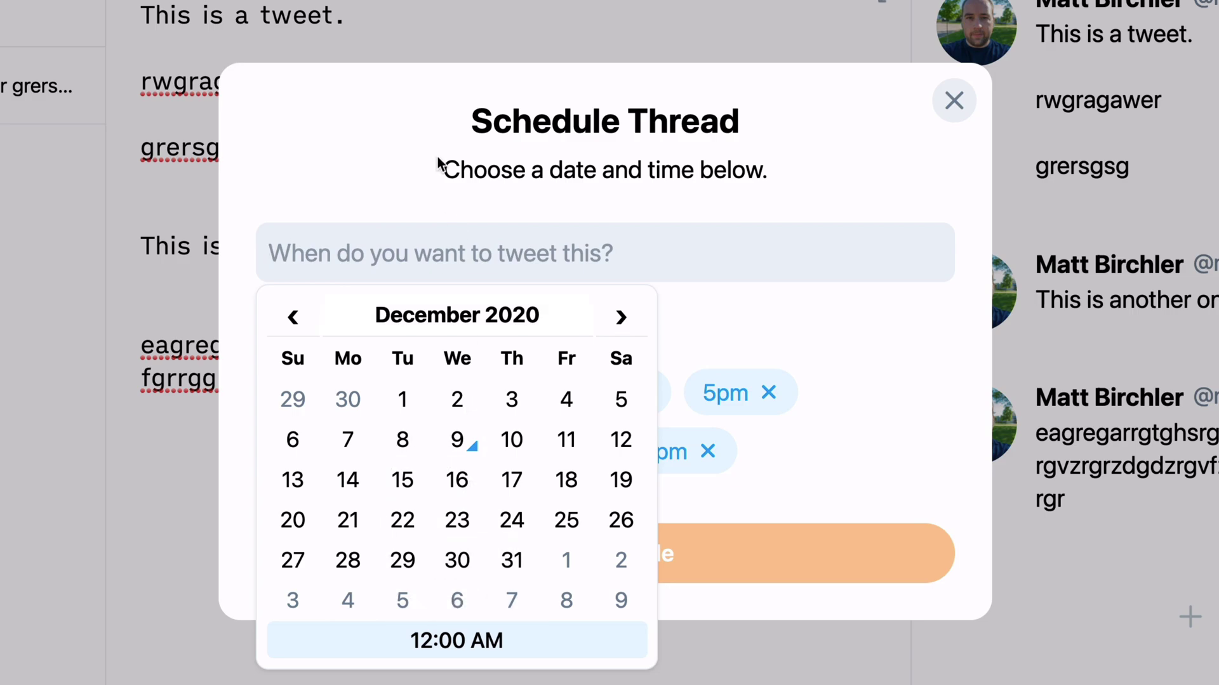
type("in ")
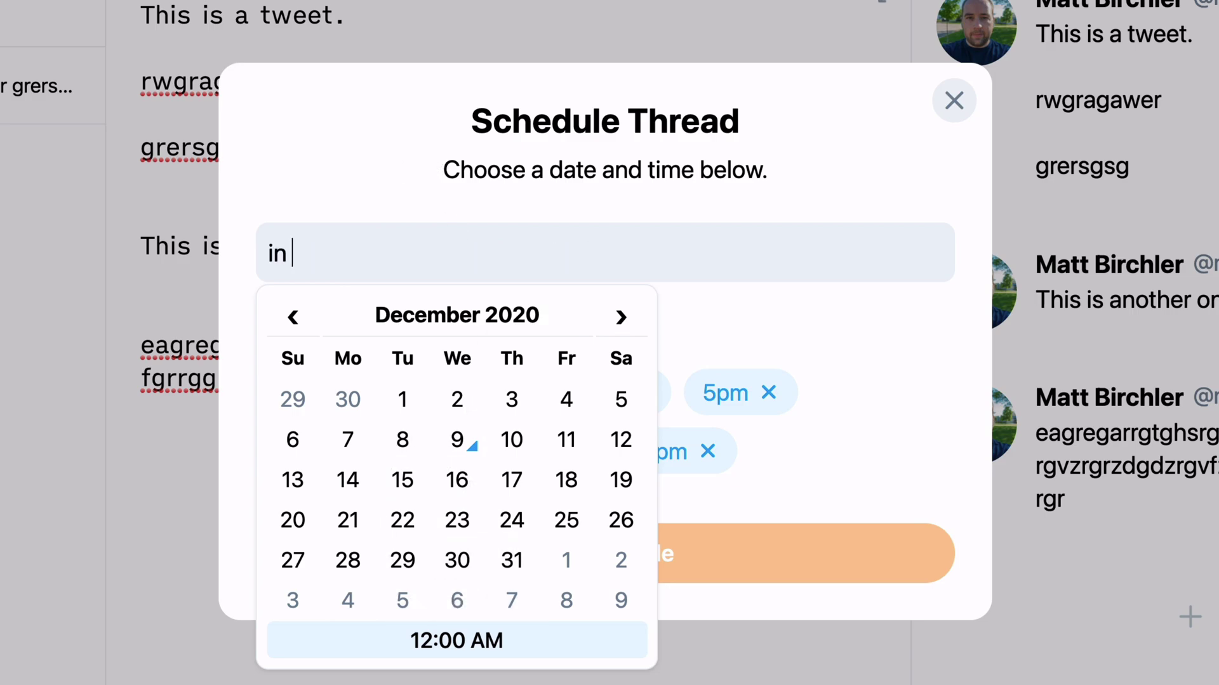
type("43 minutes")
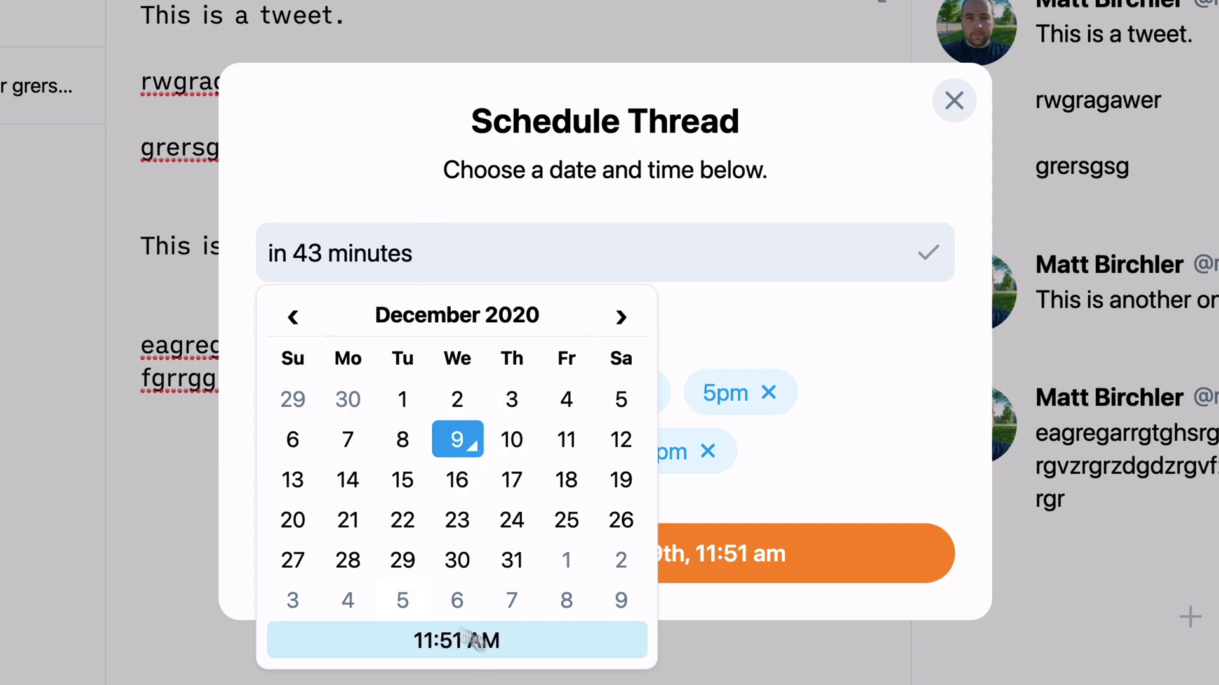
left_click(921, 342)
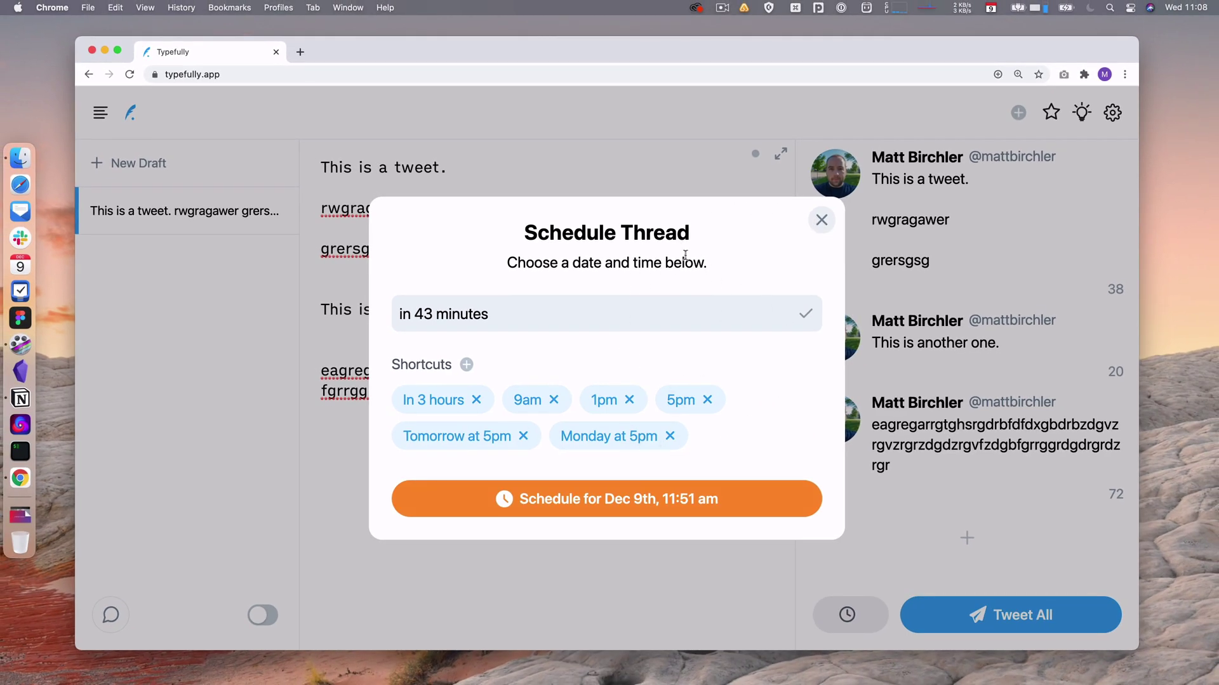
left_click(822, 218)
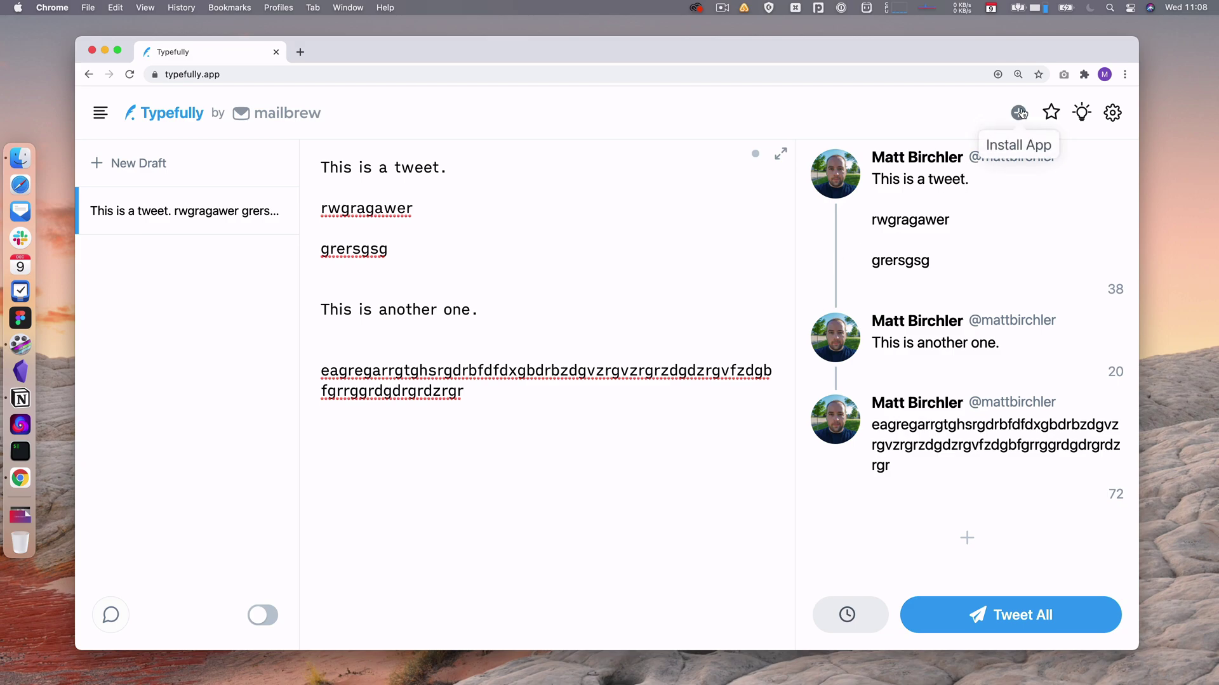
left_click(997, 75)
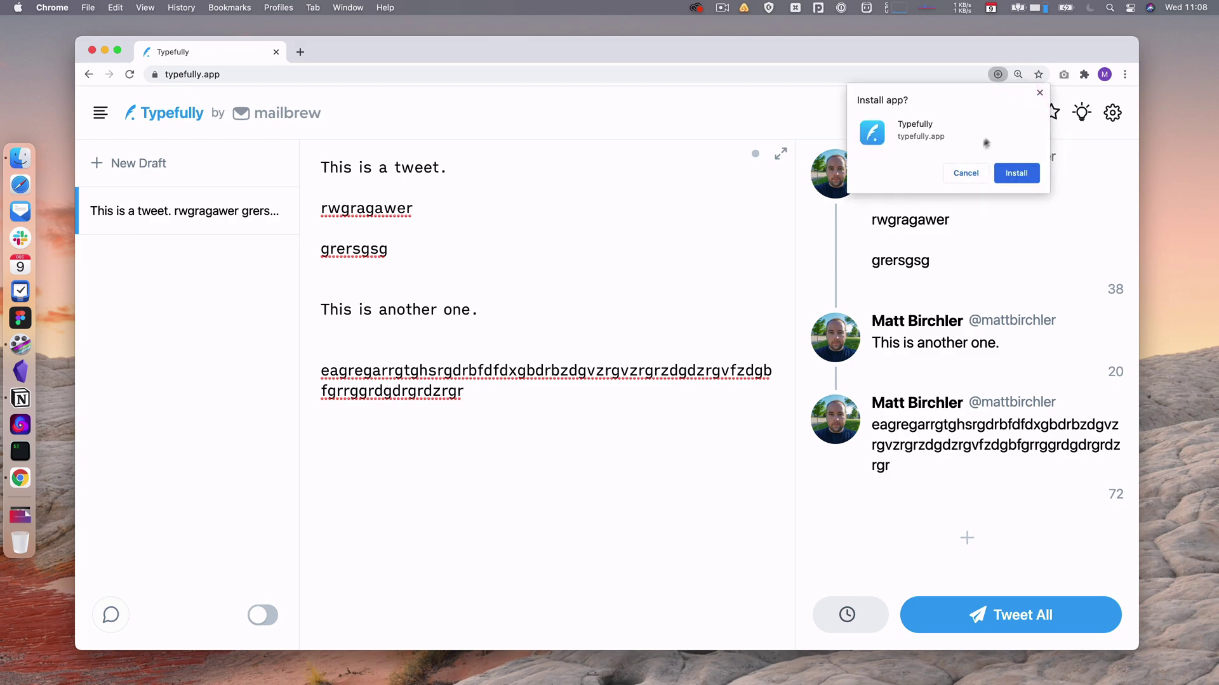
left_click(972, 175)
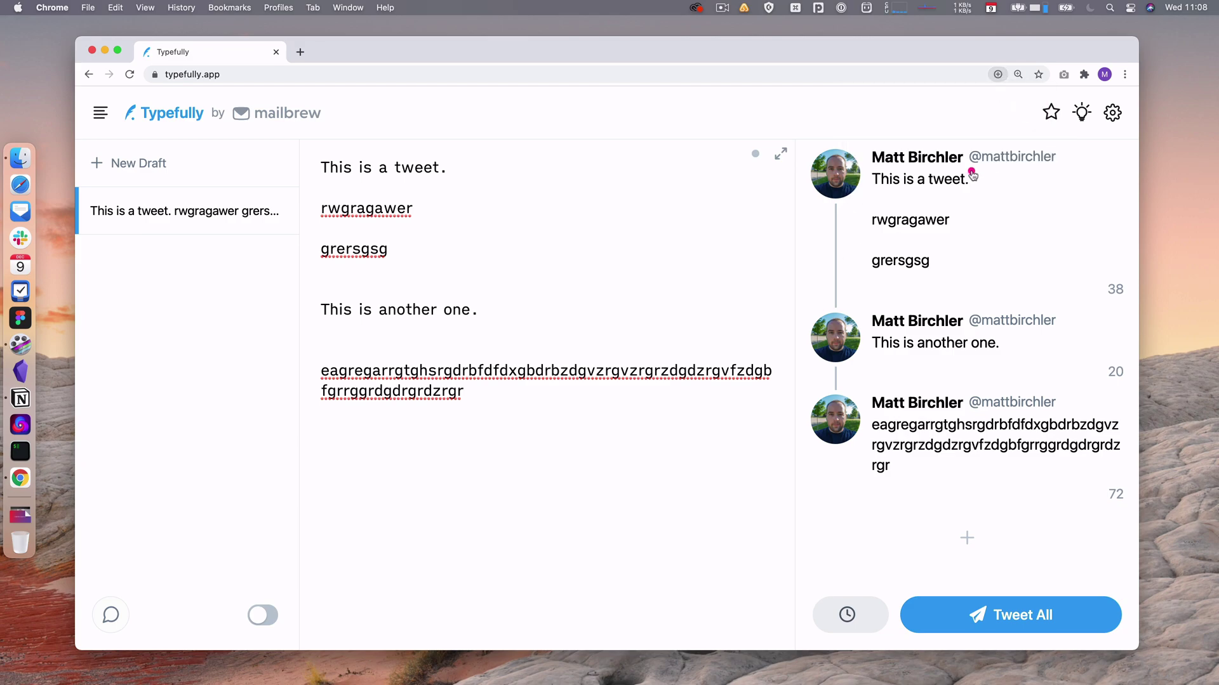
left_click(1052, 113)
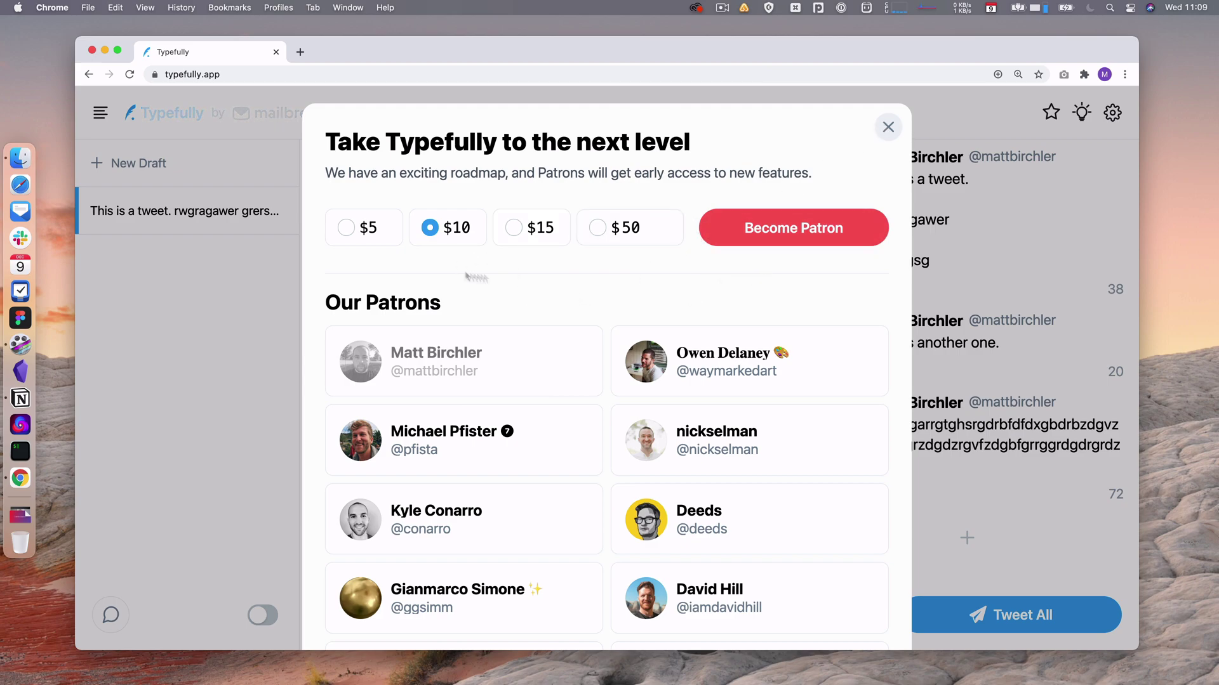
left_click(895, 129)
left_click(1082, 113)
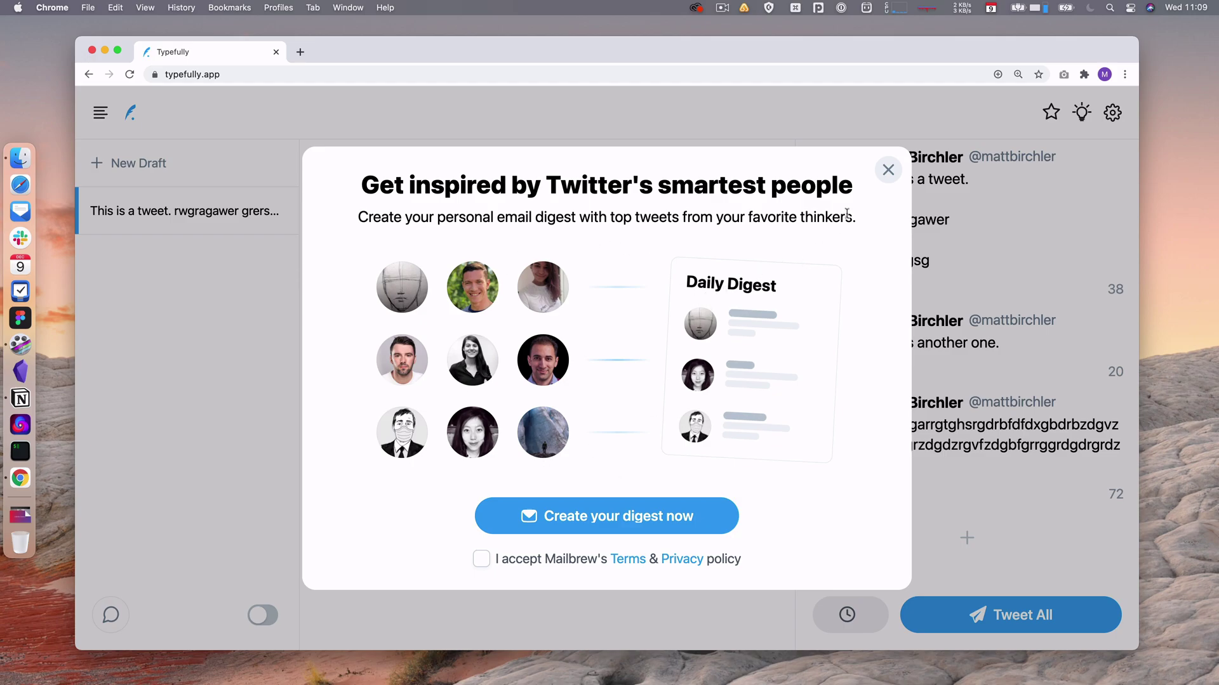
left_click(891, 177)
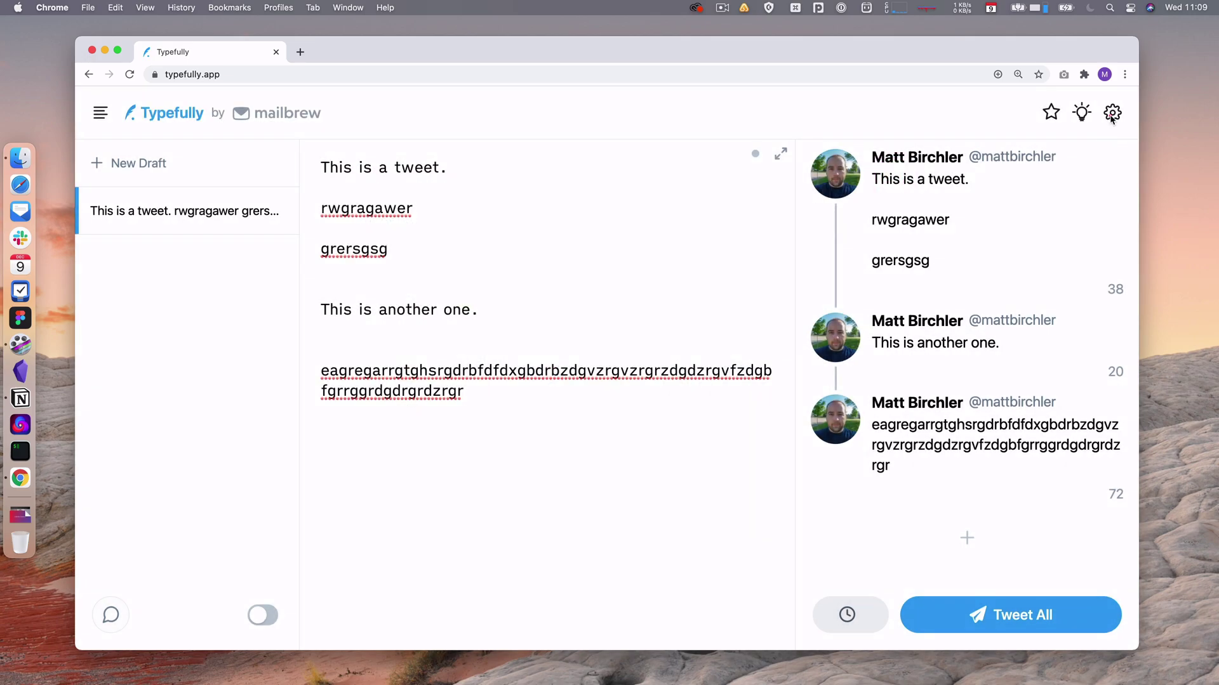
left_click(1111, 114)
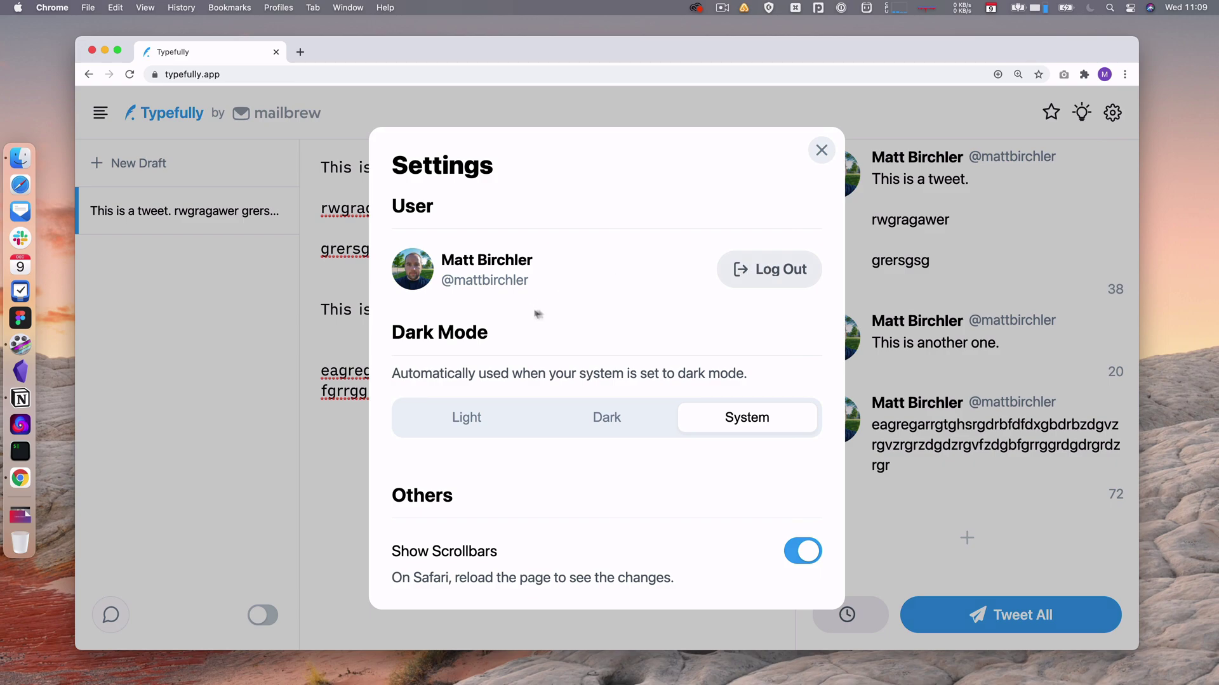
left_click(605, 412)
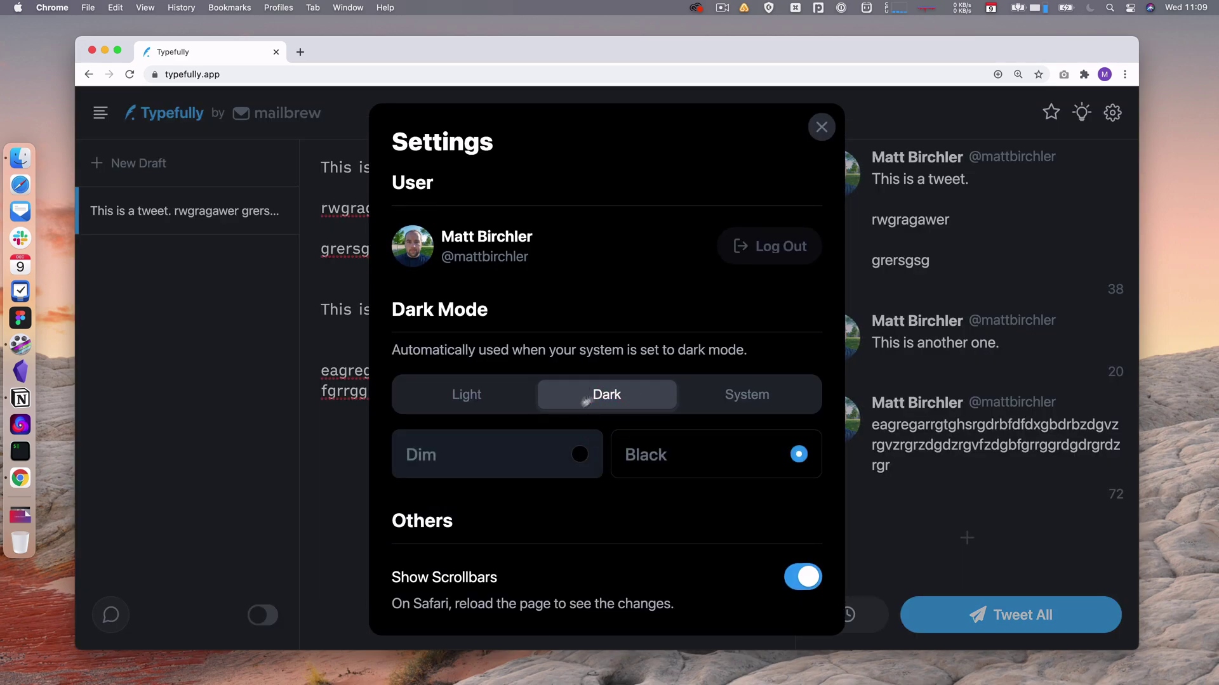
left_click(512, 457)
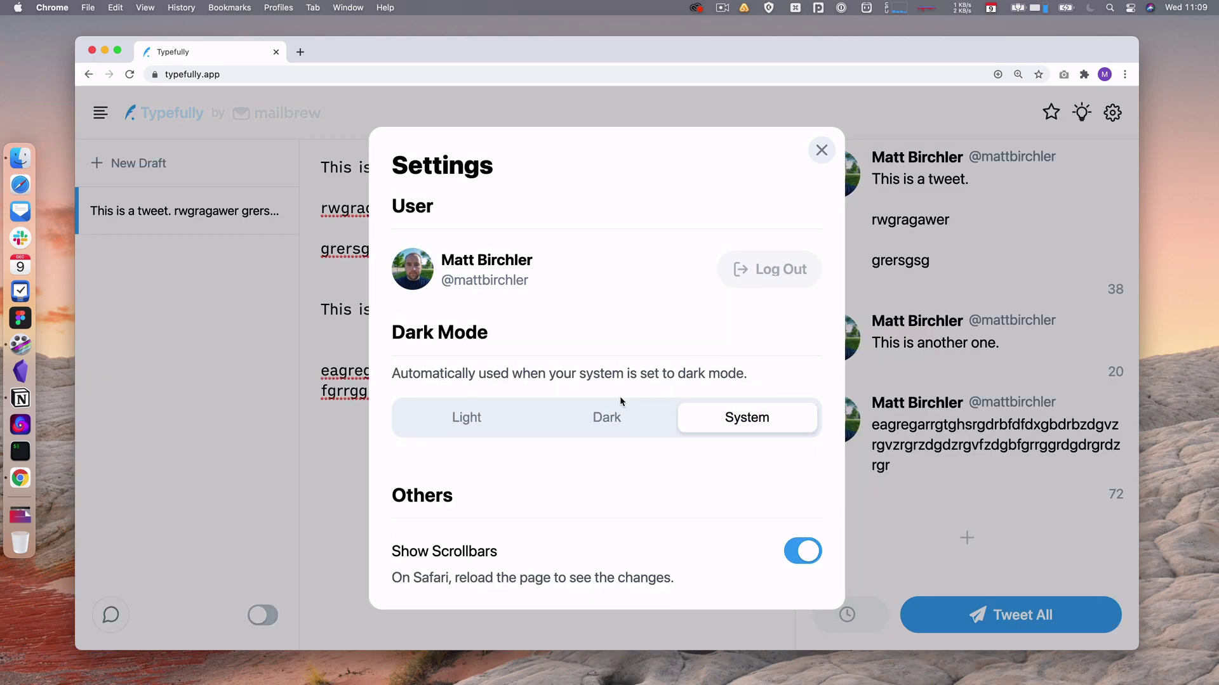
Step: Close settings, start a new draft with placeholder text split into two tweets, then show published tweets
left_click(814, 156)
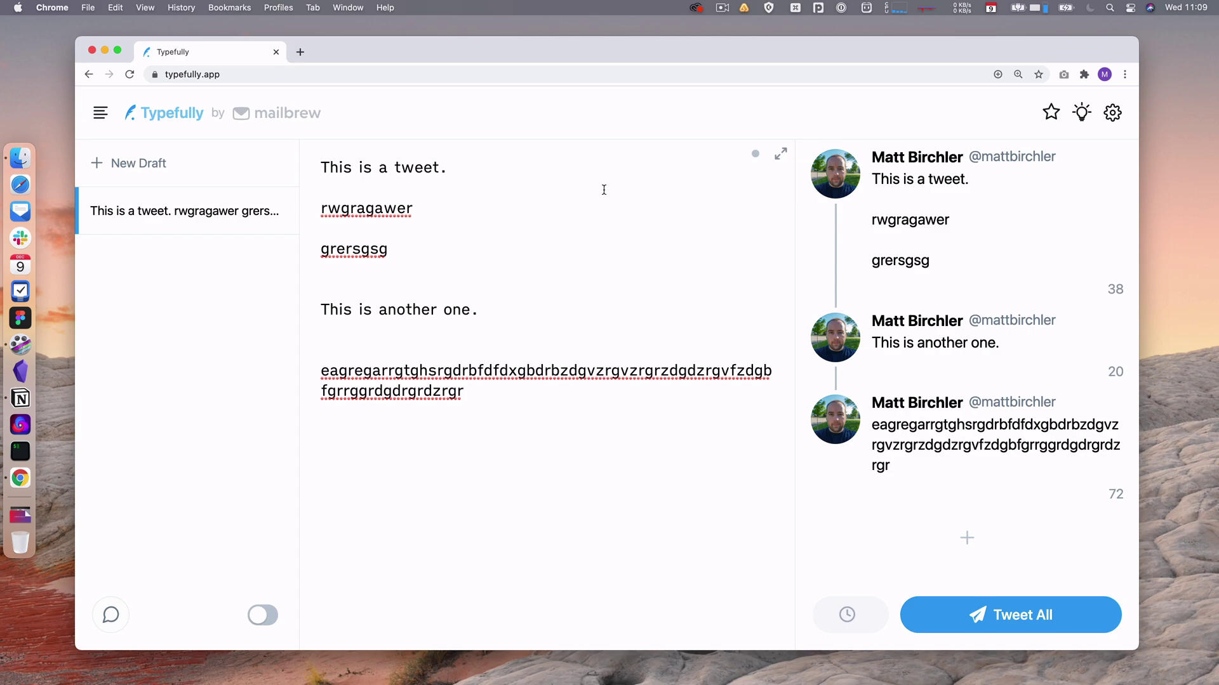
left_click(140, 164)
type("s")
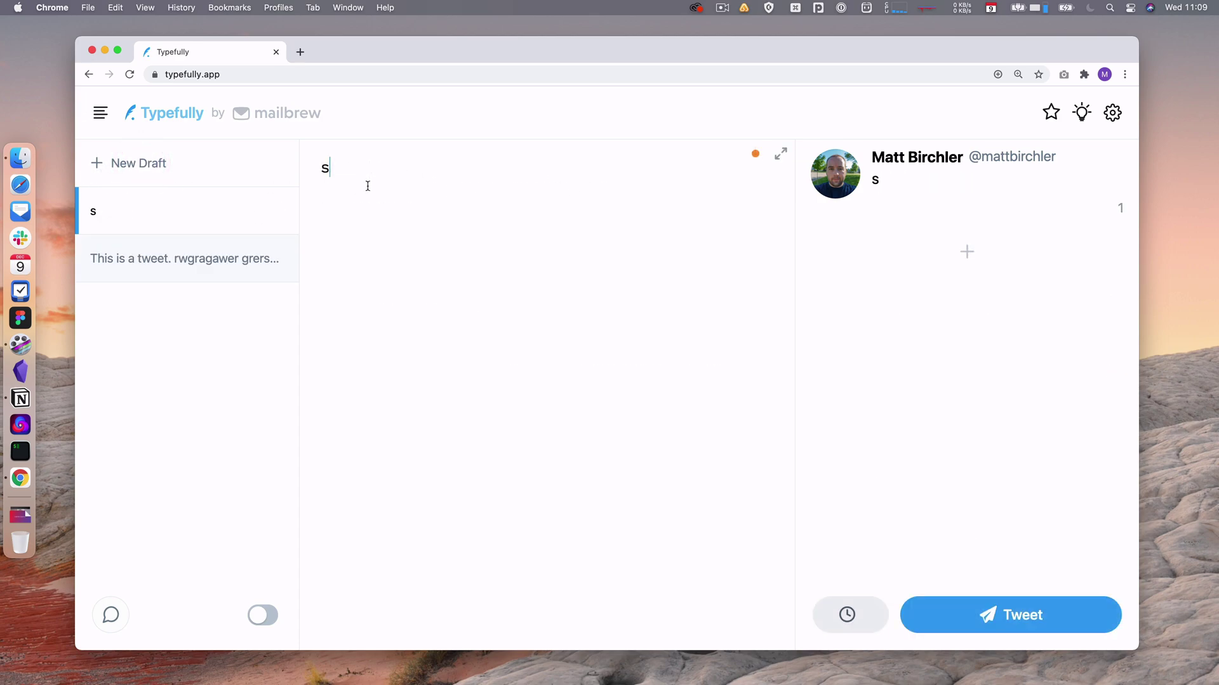
type("htsgsg")
key("Return")
type("srgeersgrs")
key("Return")
key("Return")
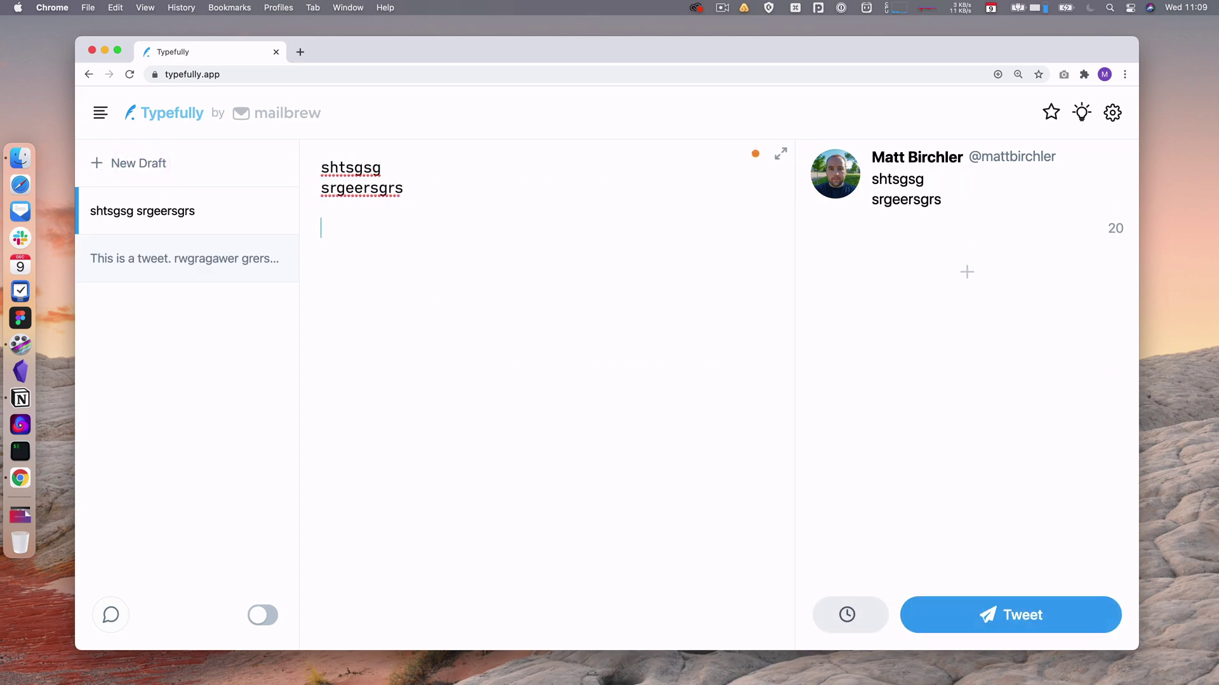
type("seghsere")
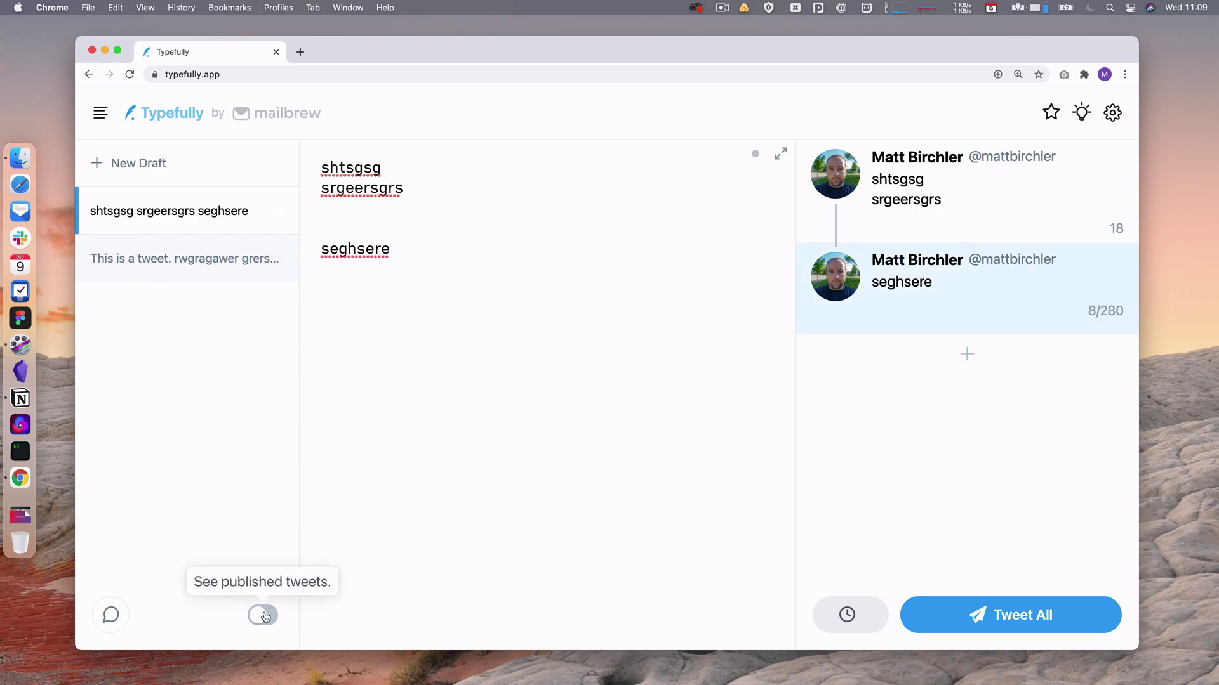
left_click(263, 615)
Step: Open the published Hot take thread about the 2012 Mac Mini from the sidebar
left_click(205, 211)
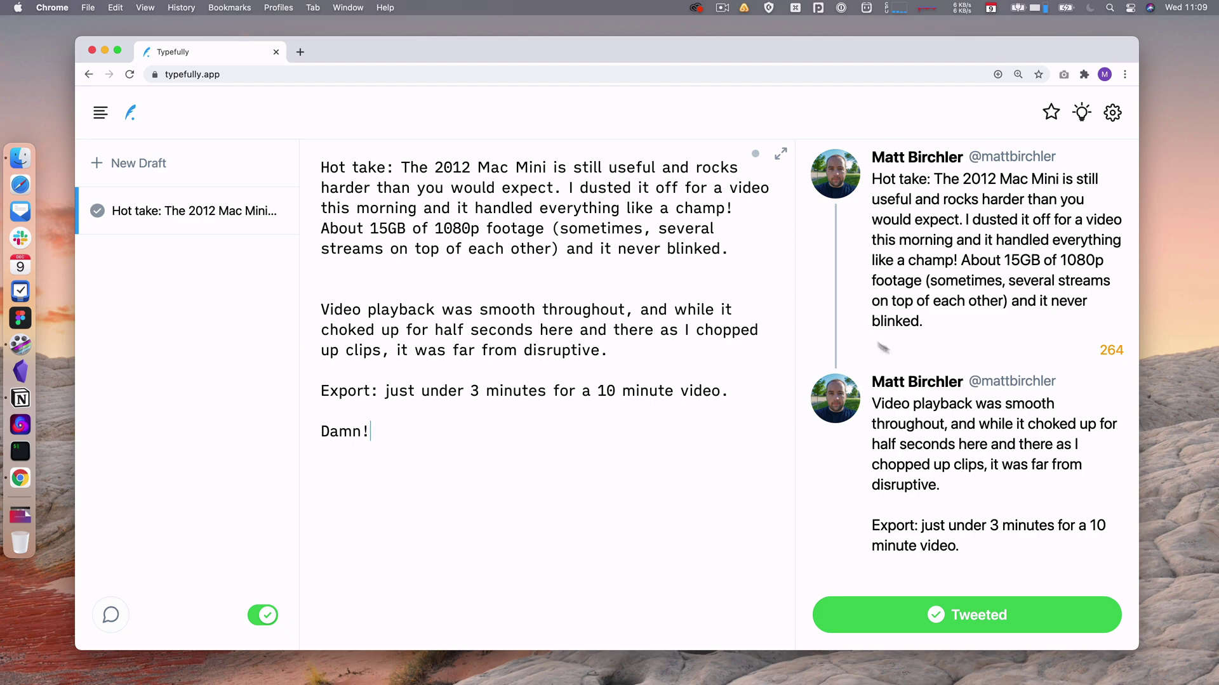
scroll(903, 373, "down", 2)
scroll(902, 374, "up", 2)
Step: Switch back to drafts and reopen the 'This is a tweet.' three-tweet thread draft
left_click(264, 615)
left_click(172, 257)
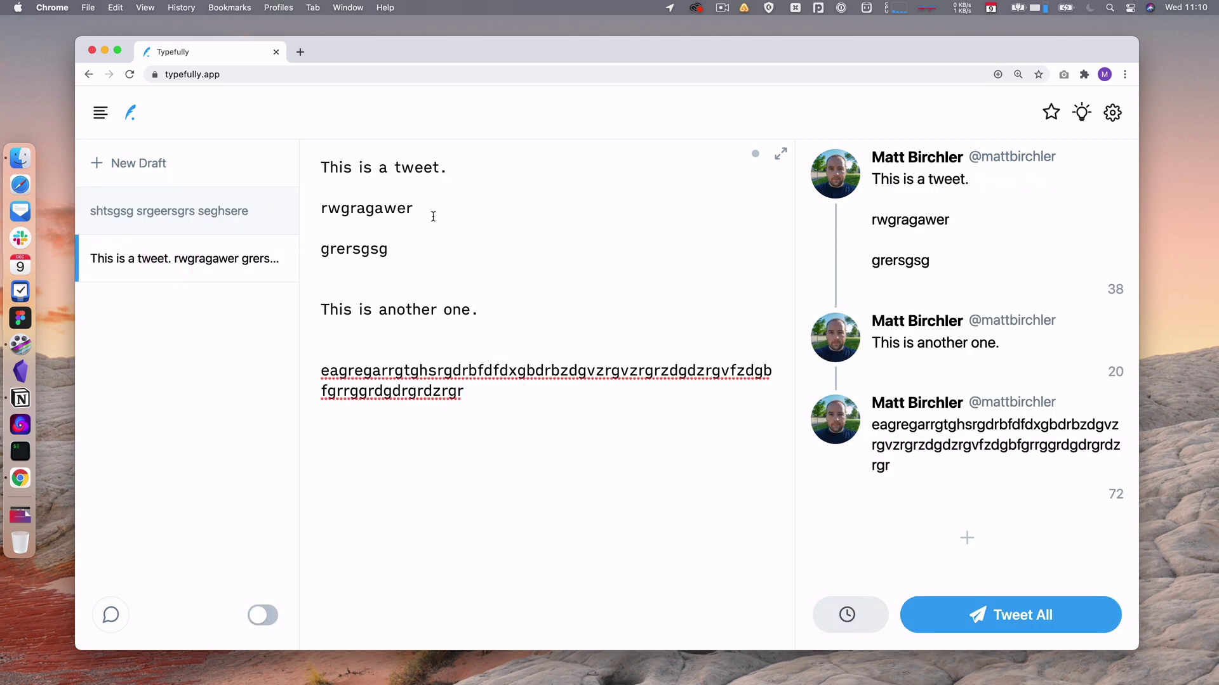